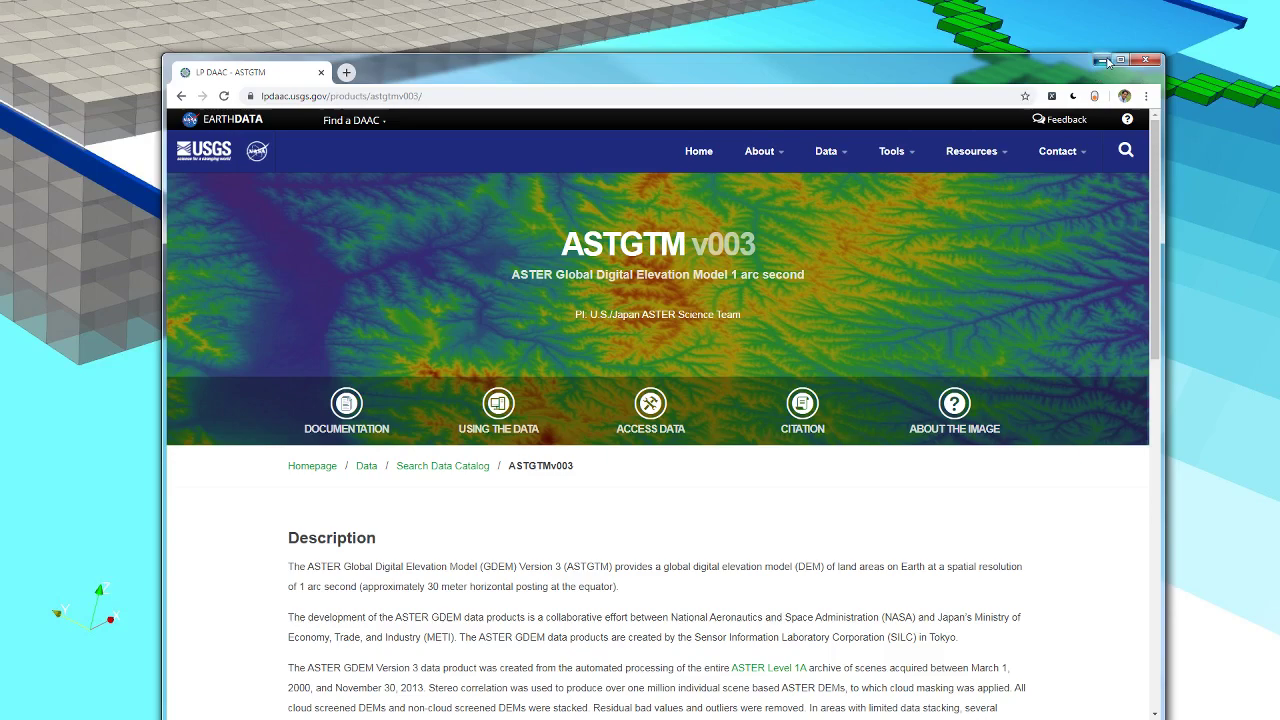
Hide the browser and start a new empty, maximized QGIS project
left_click(1101, 61)
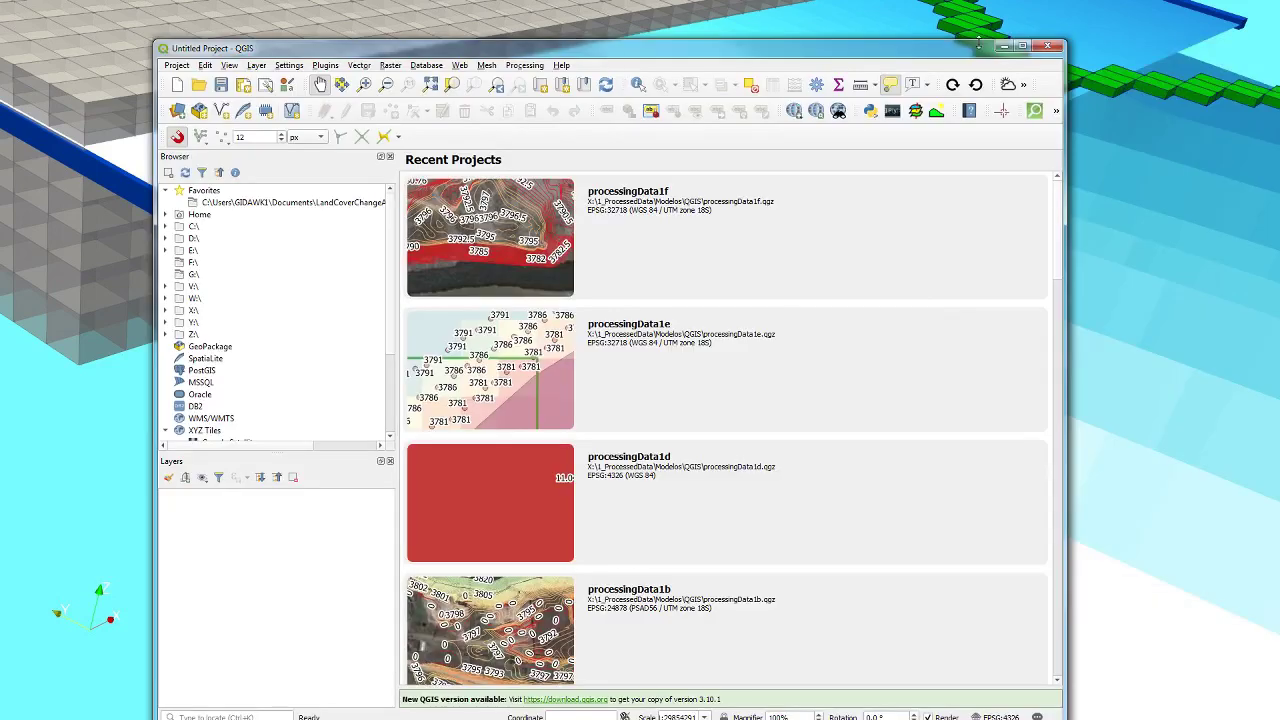
left_click(1046, 47)
left_click(177, 84)
left_click(1022, 46)
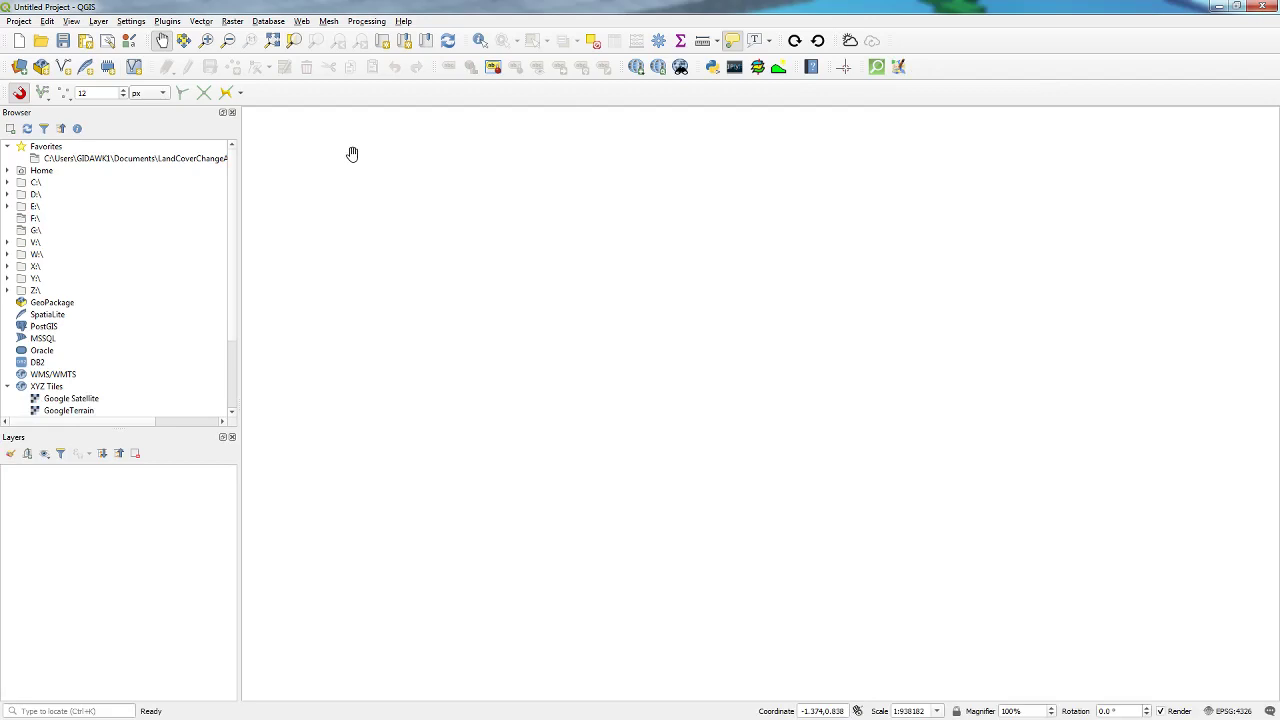
Add DEM.tif and DEM_Clip.tif from the Home Downloads folder to the map
left_click(8, 171)
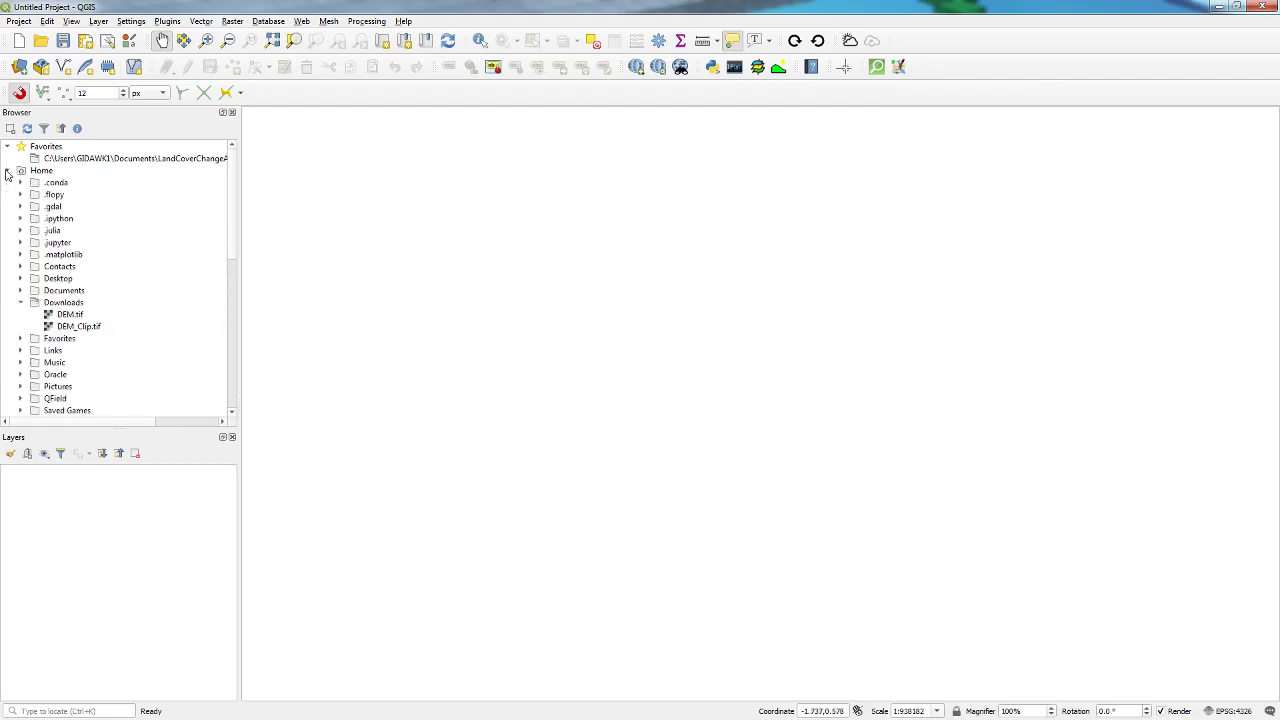
double_click(68, 316)
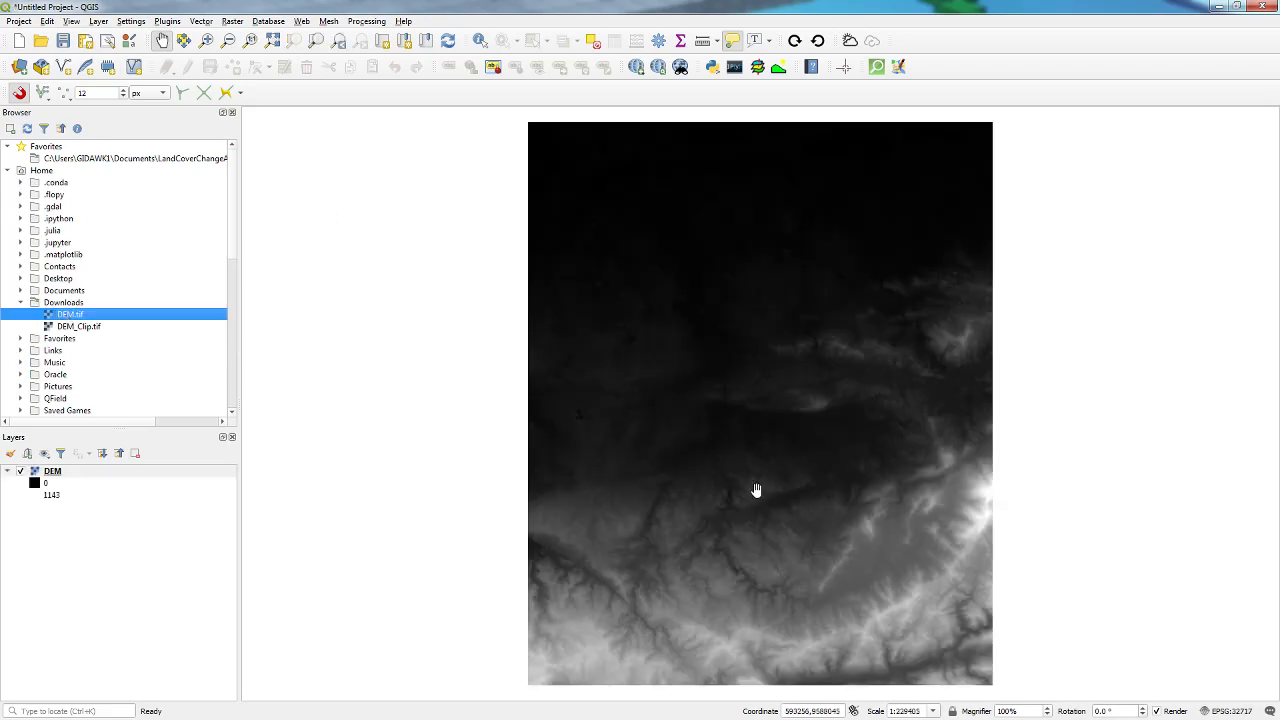
double_click(75, 326)
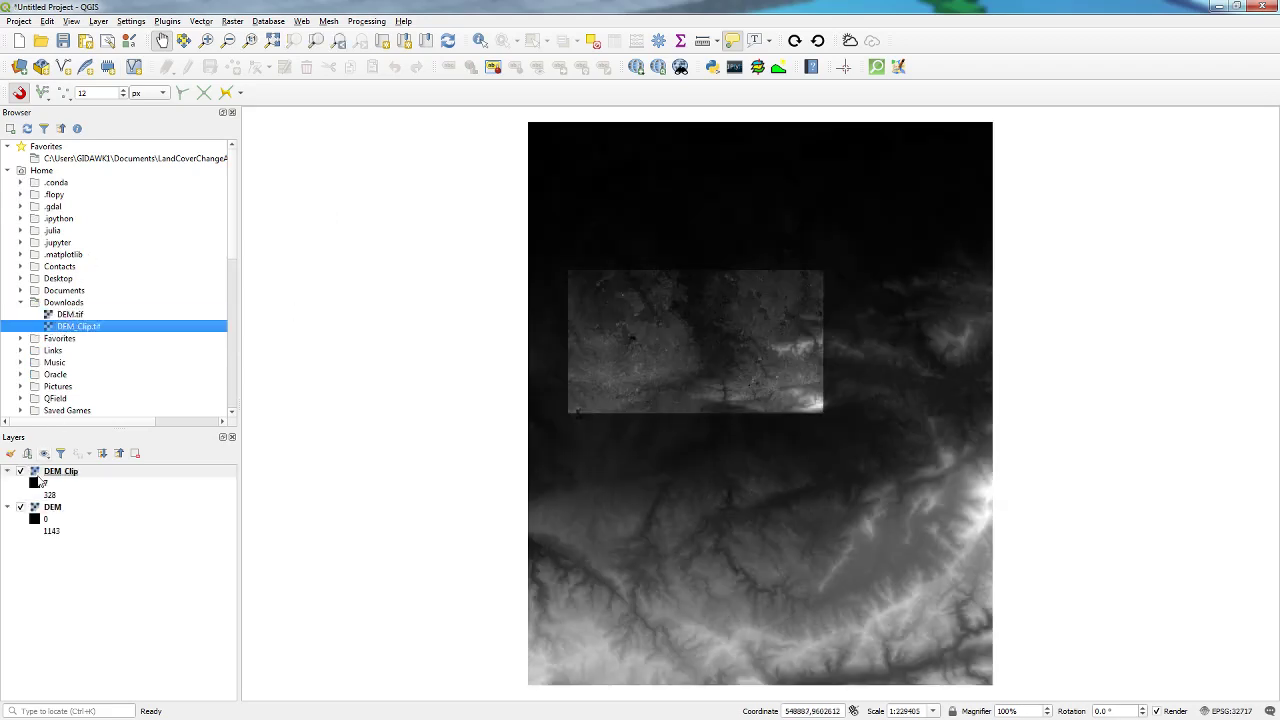
Remove the full DEM layer so only DEM_Clip remains
right_click(46, 508)
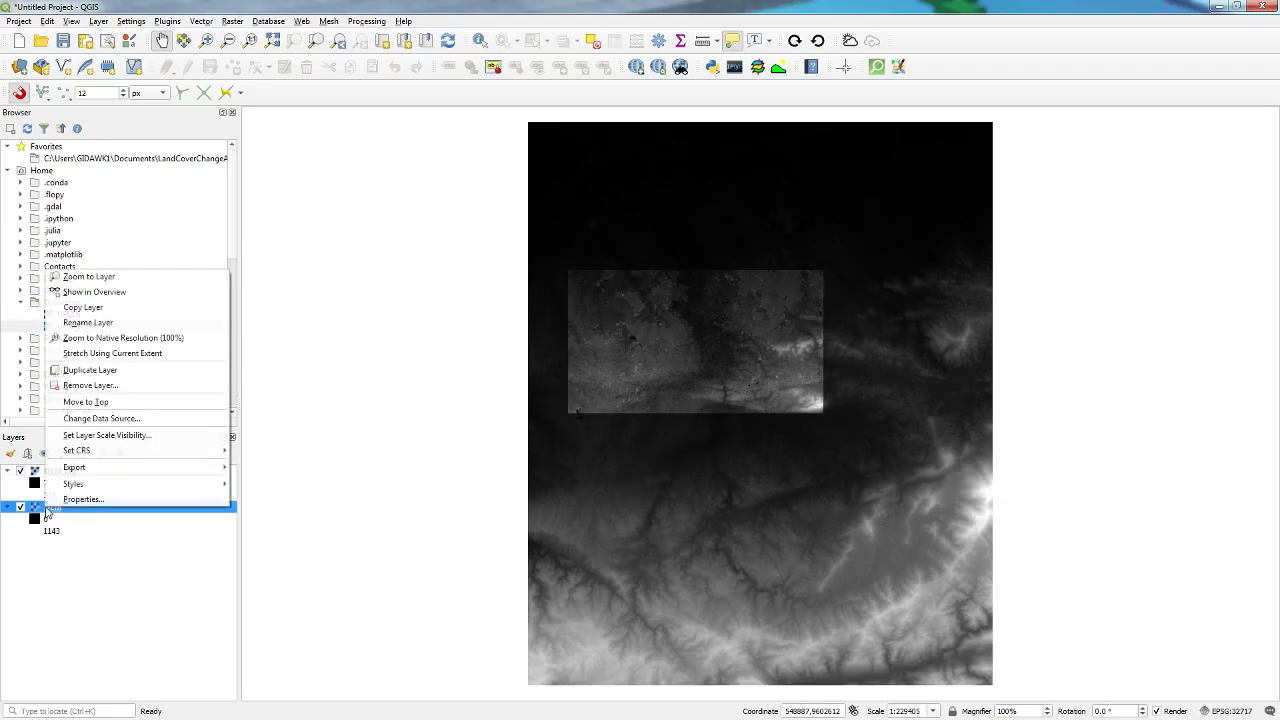
left_click(77, 386)
left_click(603, 384)
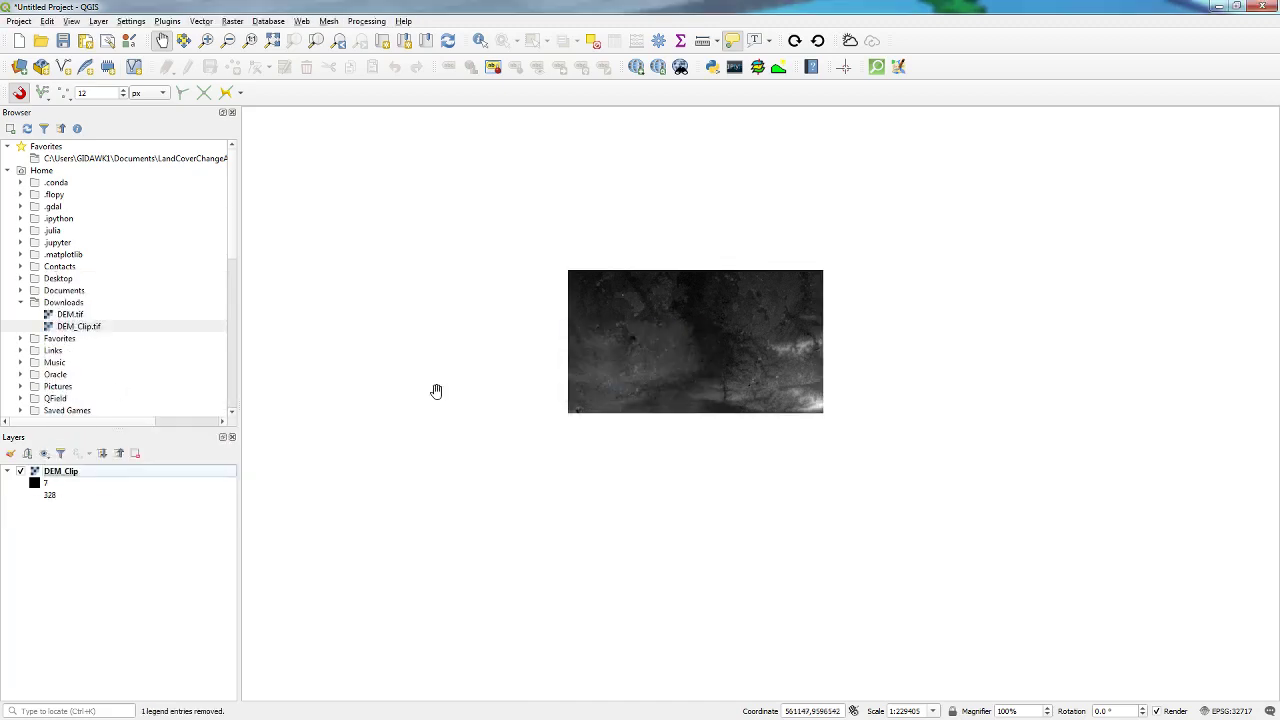
scroll(677, 349, "up", 1)
scroll(677, 349, "up", 1)
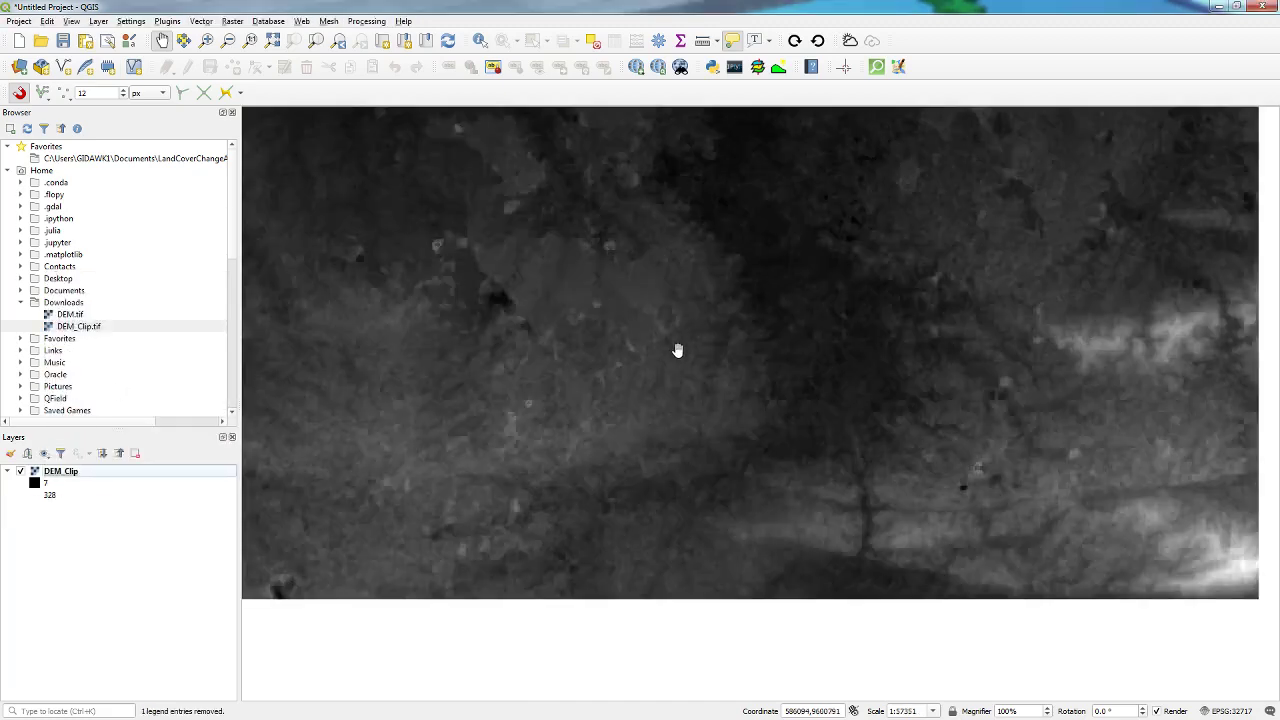
scroll(677, 349, "down", 1)
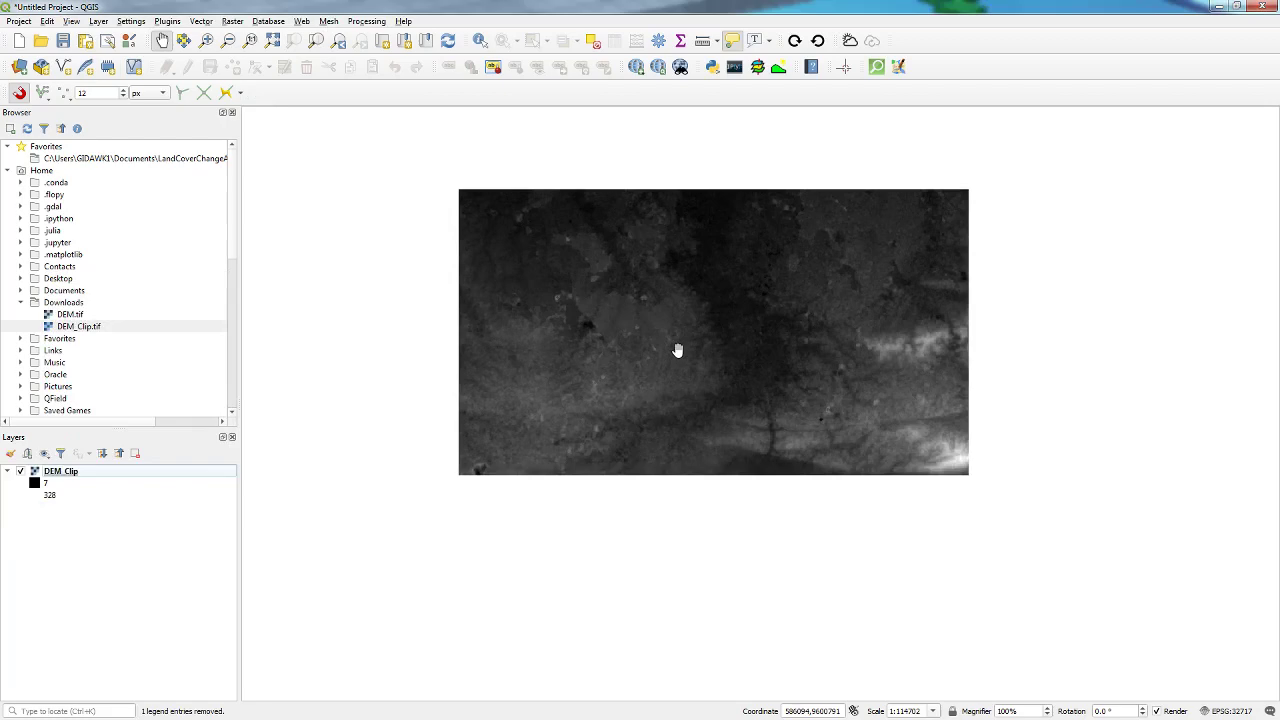
Style DEM_Clip as singleband pseudocolor with five quantile classes from 7 to 328
right_click(50, 472)
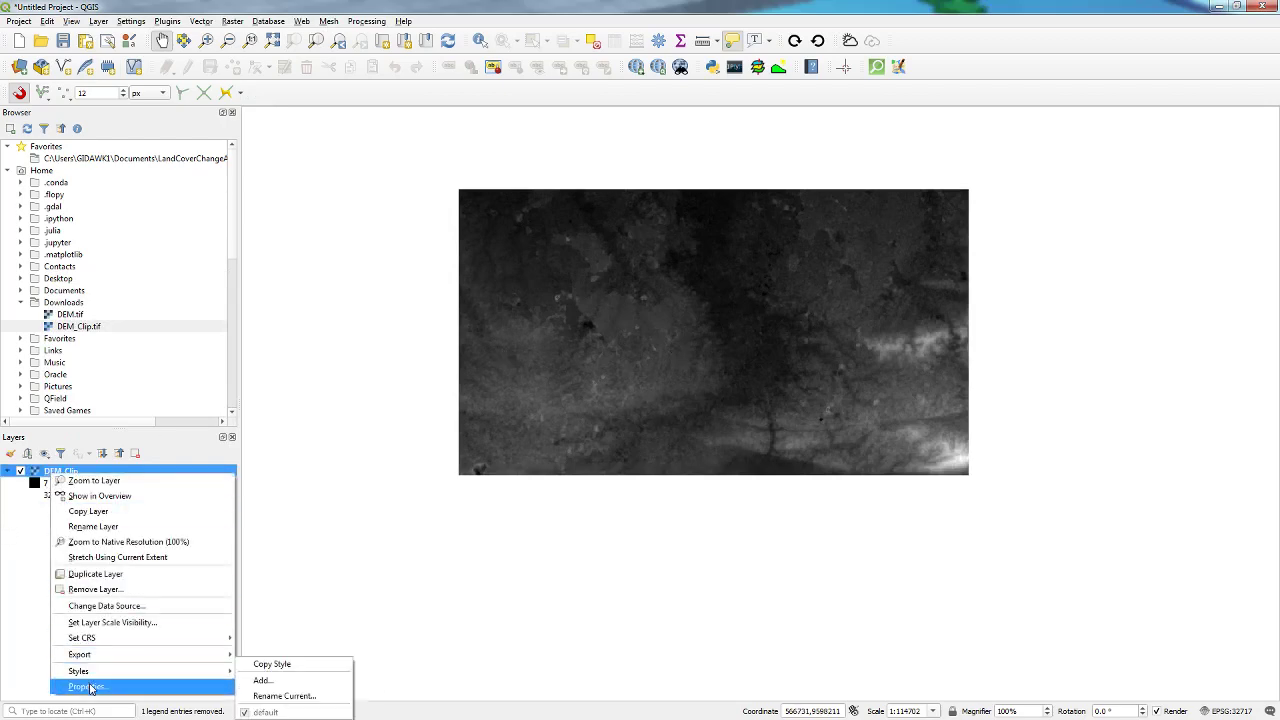
left_click(85, 686)
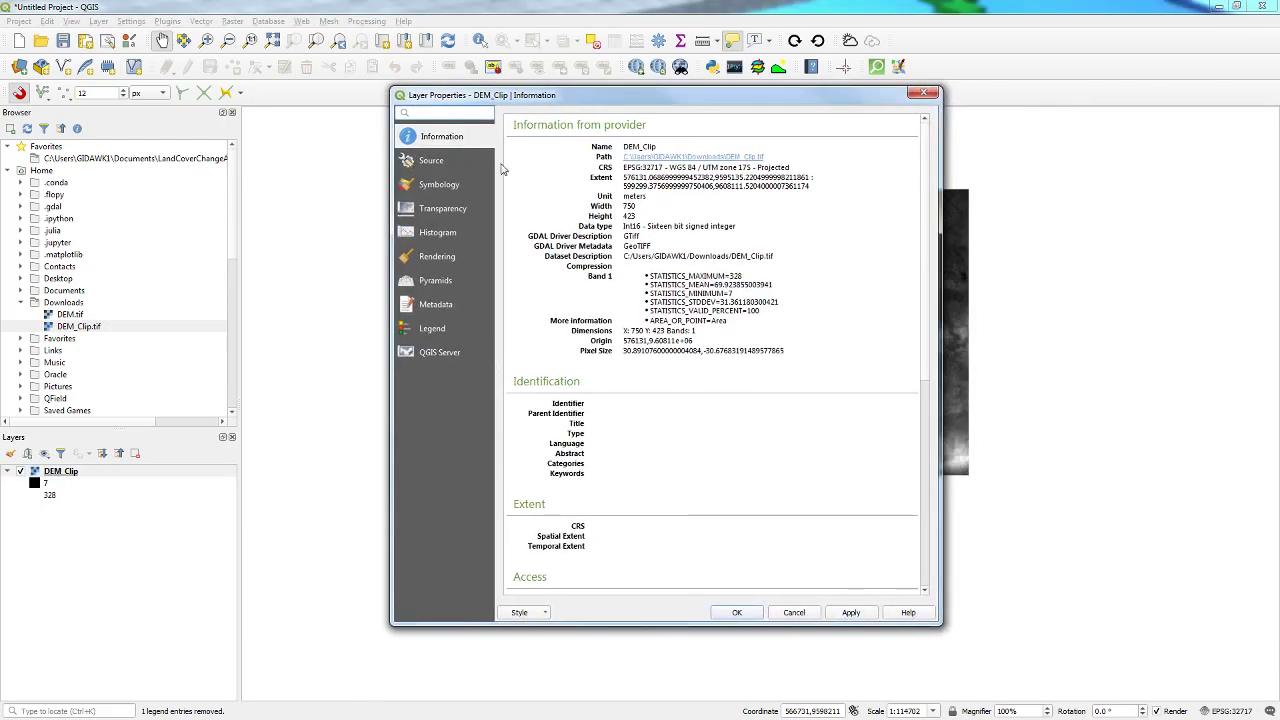
left_click(440, 190)
left_click(605, 141)
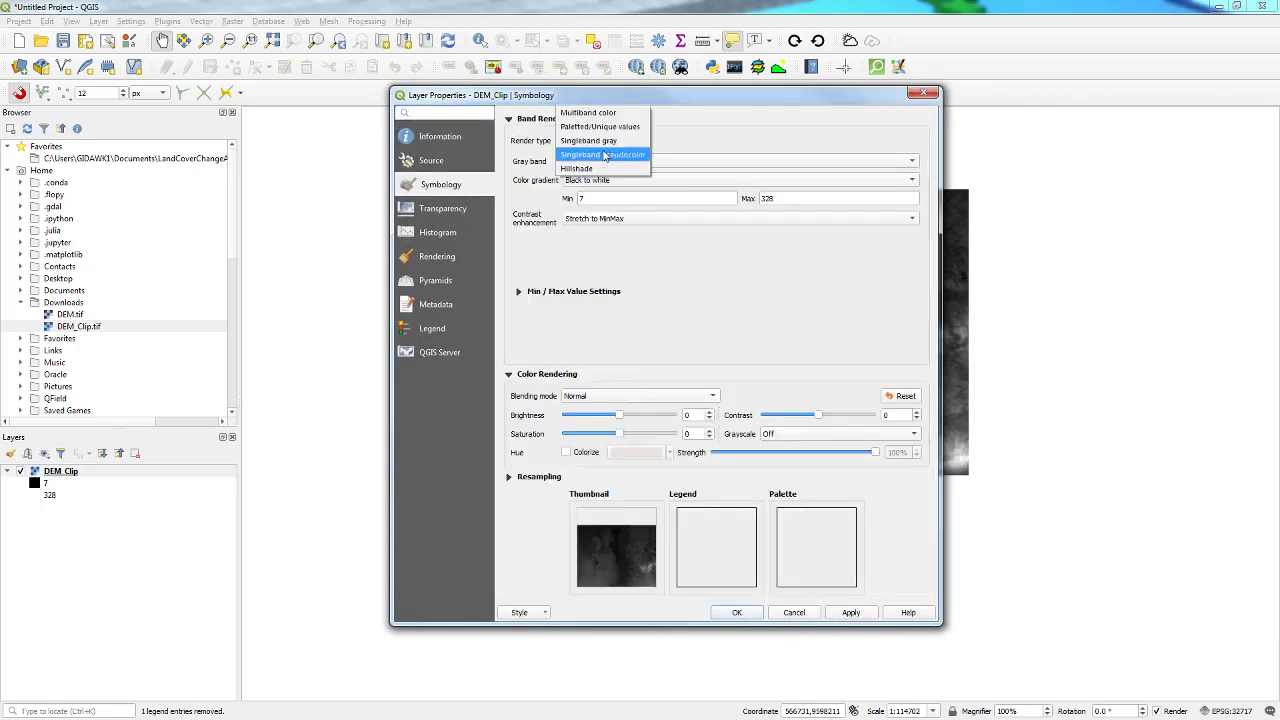
left_click(565, 447)
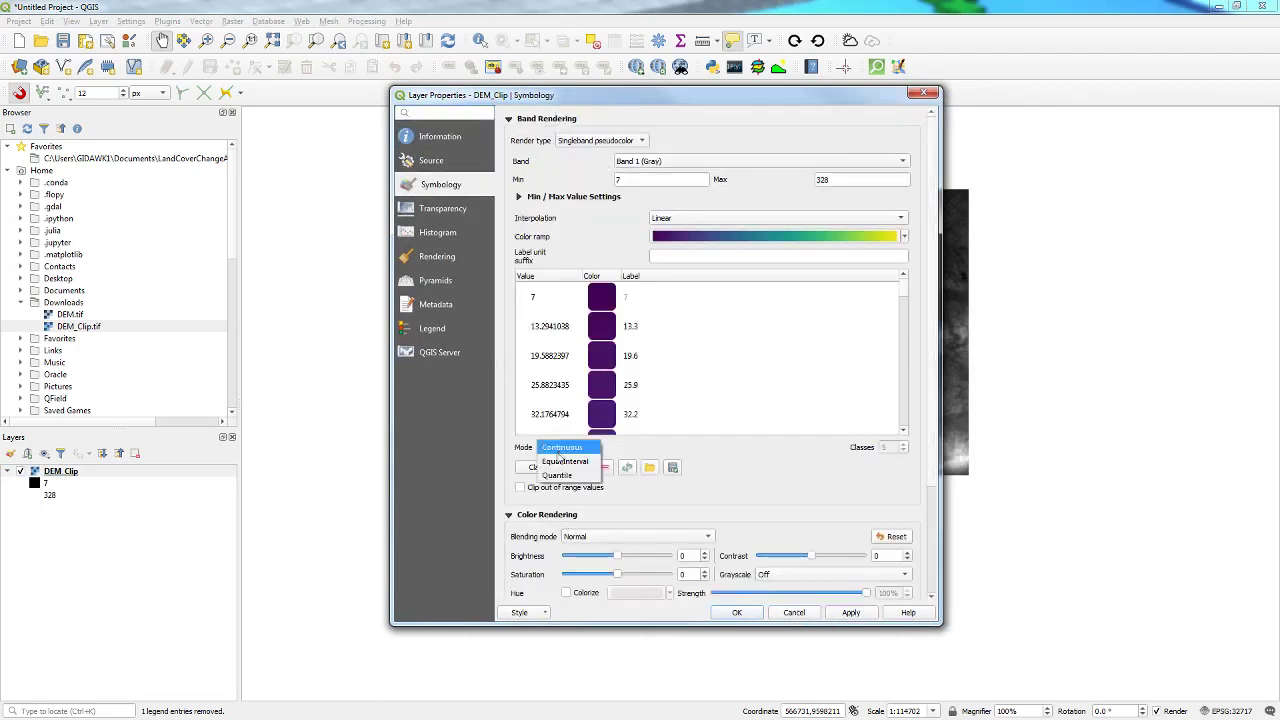
left_click(547, 474)
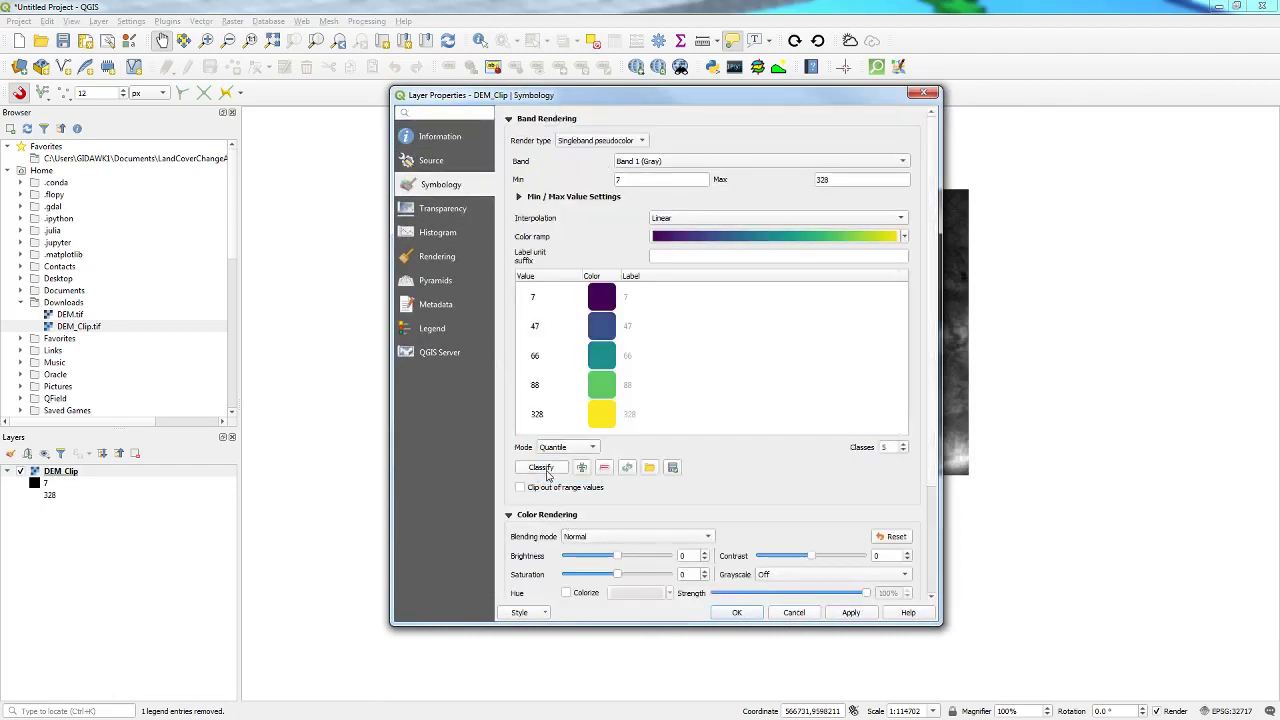
left_click(850, 612)
left_click(736, 612)
Add the Google Satellite XYZ basemap and place it beneath DEM_Clip
scroll(771, 286, "up", 1)
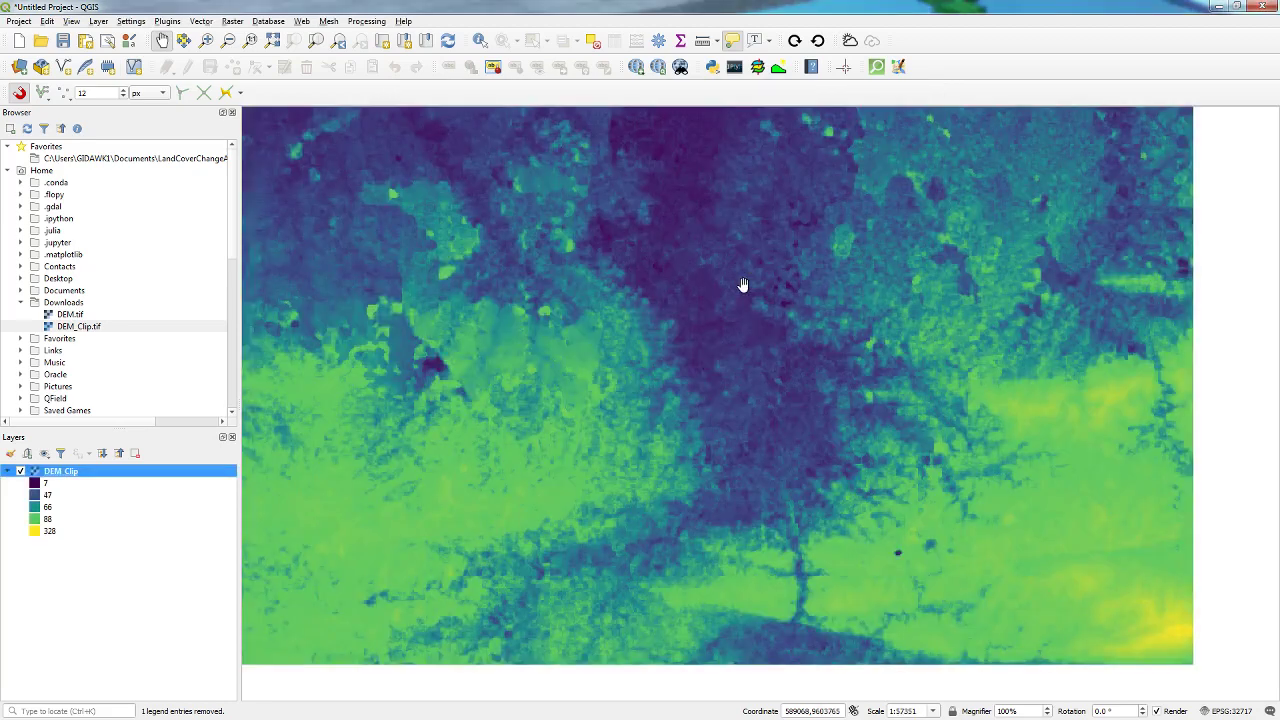
left_click_drag(694, 331, 510, 291)
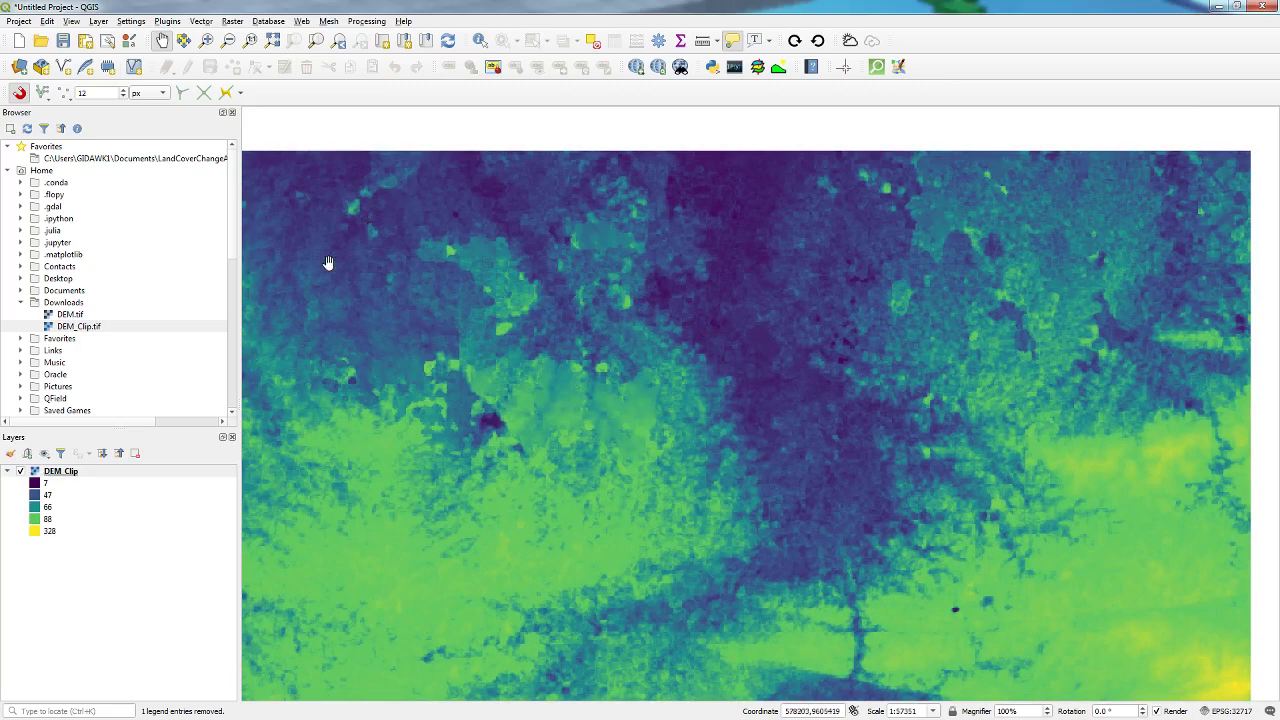
left_click(231, 254)
left_click_drag(231, 254, 229, 380)
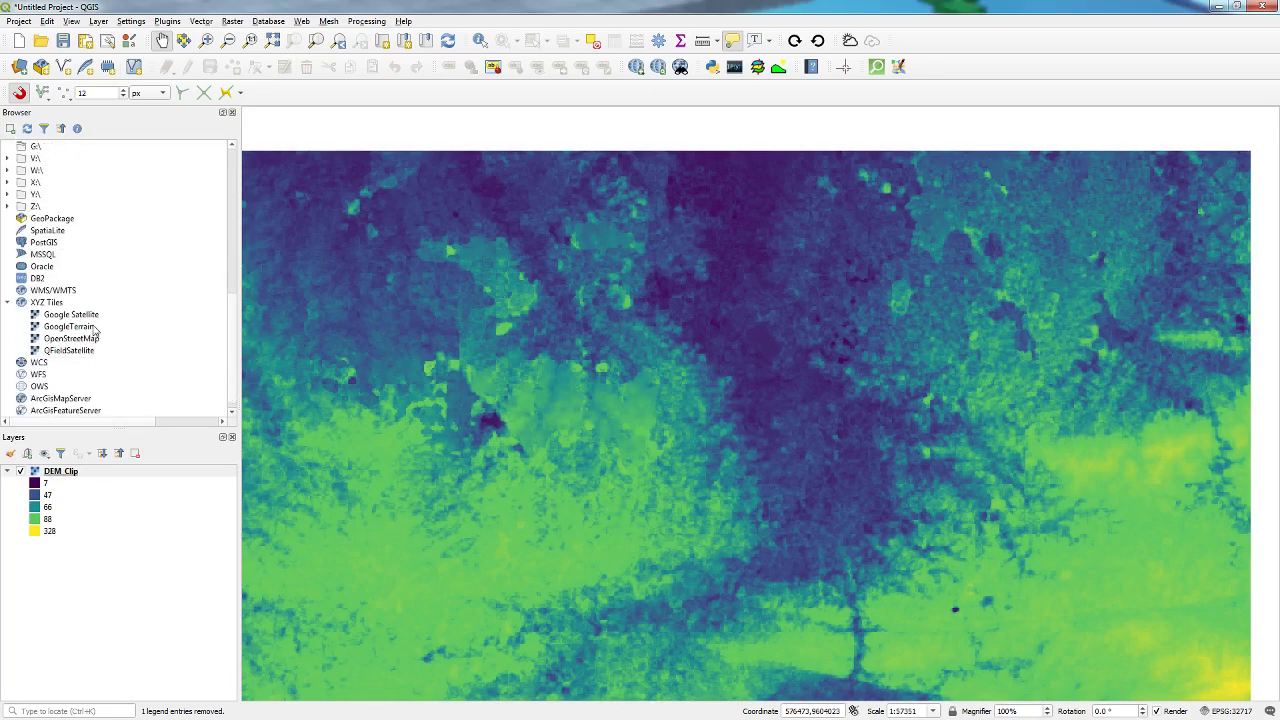
left_click_drag(72, 316, 48, 552)
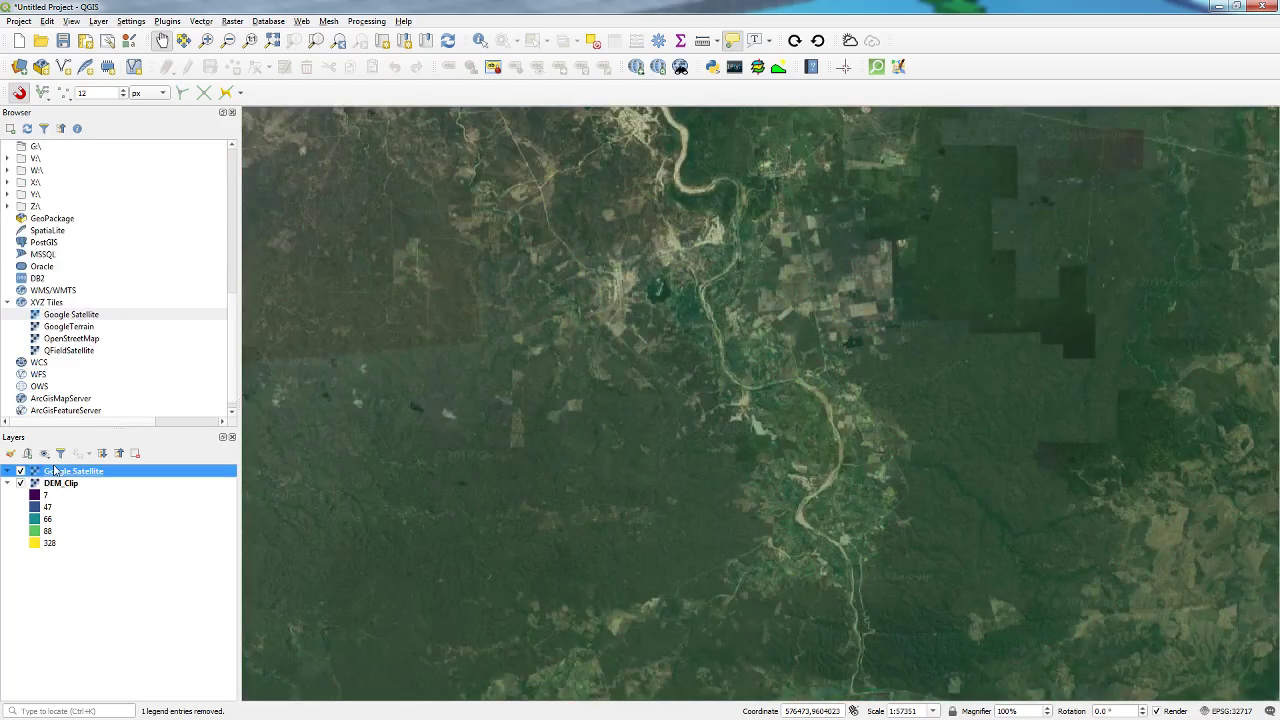
left_click_drag(56, 471, 120, 612)
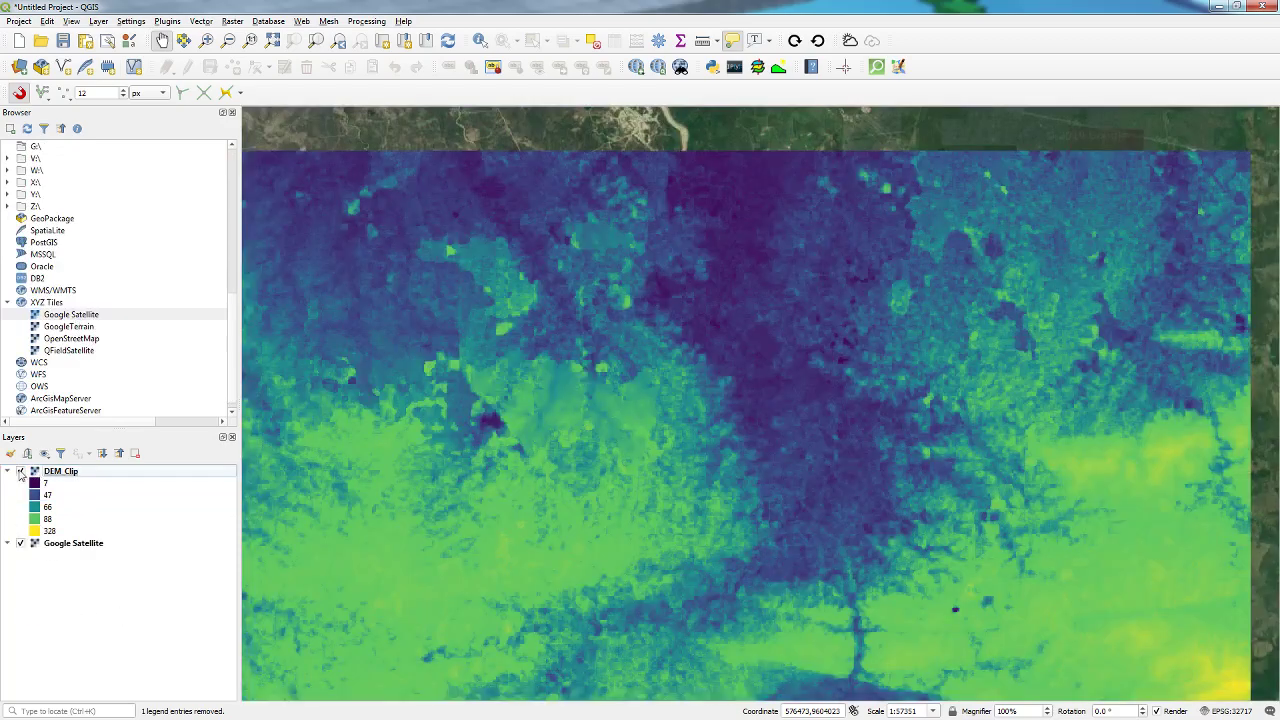
Toggle DEM_Clip off and on repeatedly to compare it with the satellite imagery
left_click(20, 471)
left_click(20, 471)
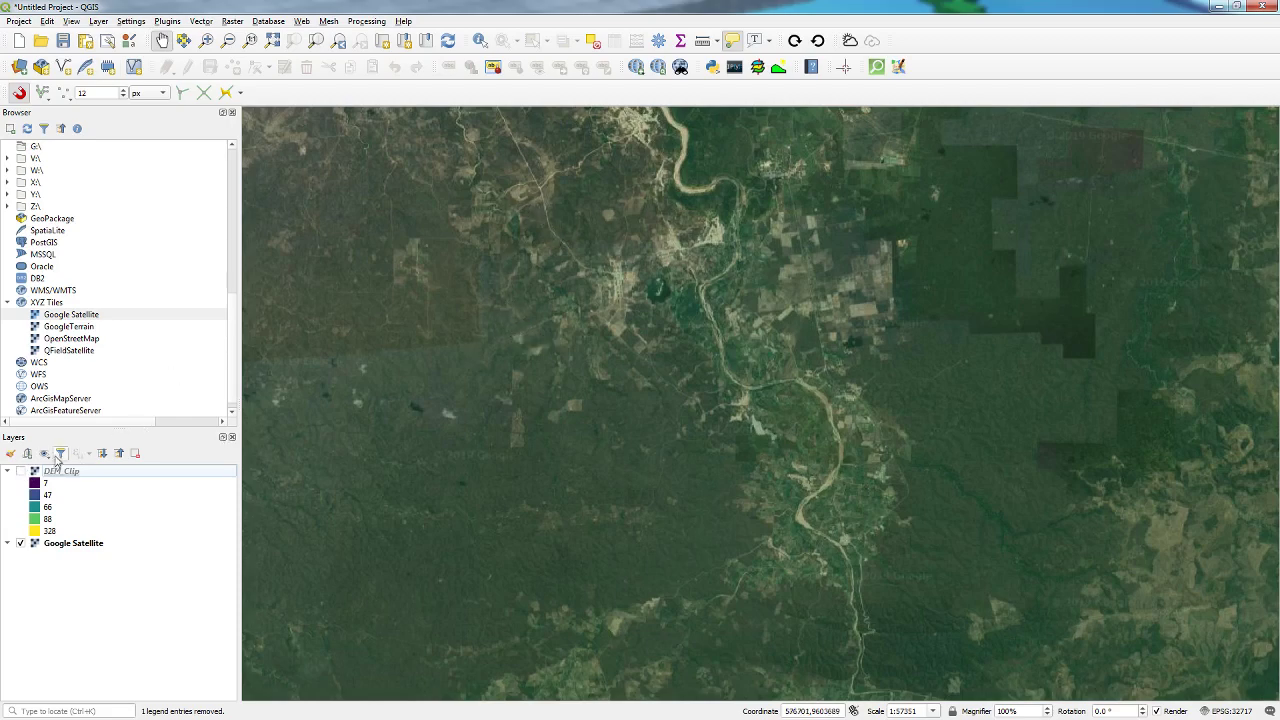
left_click(20, 471)
scroll(598, 373, "up", 2)
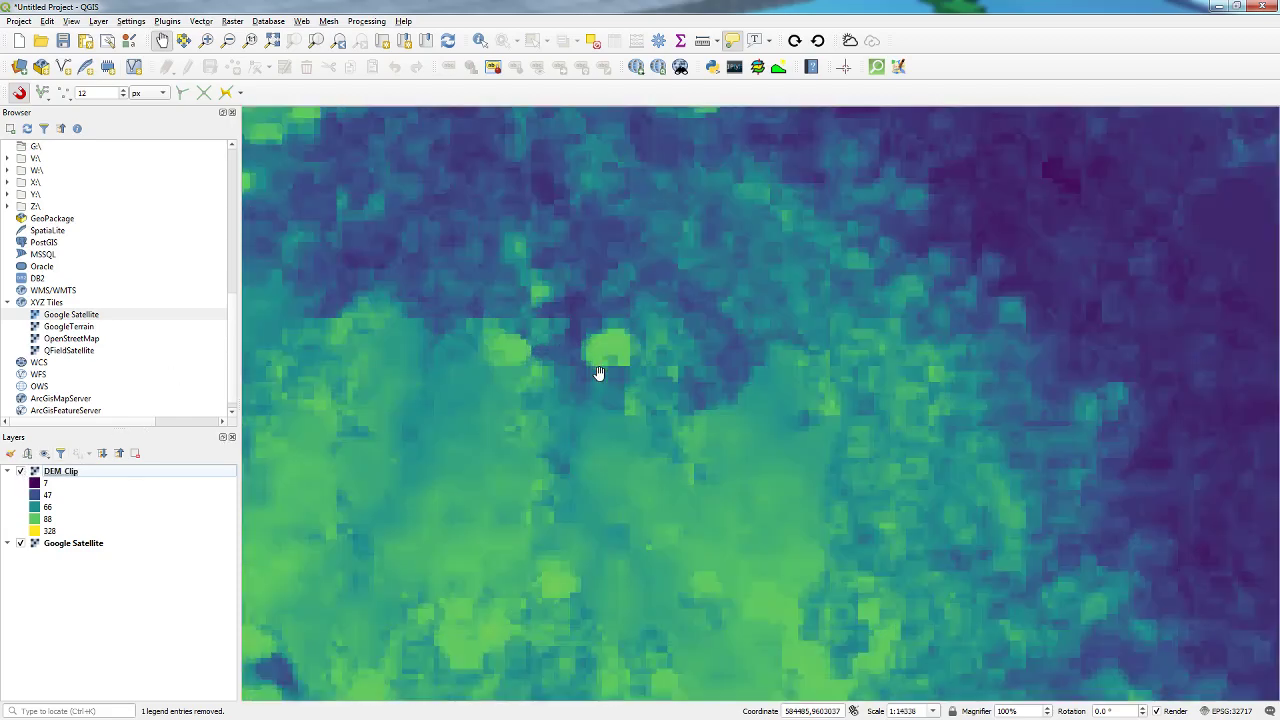
scroll(608, 350, "up", 1)
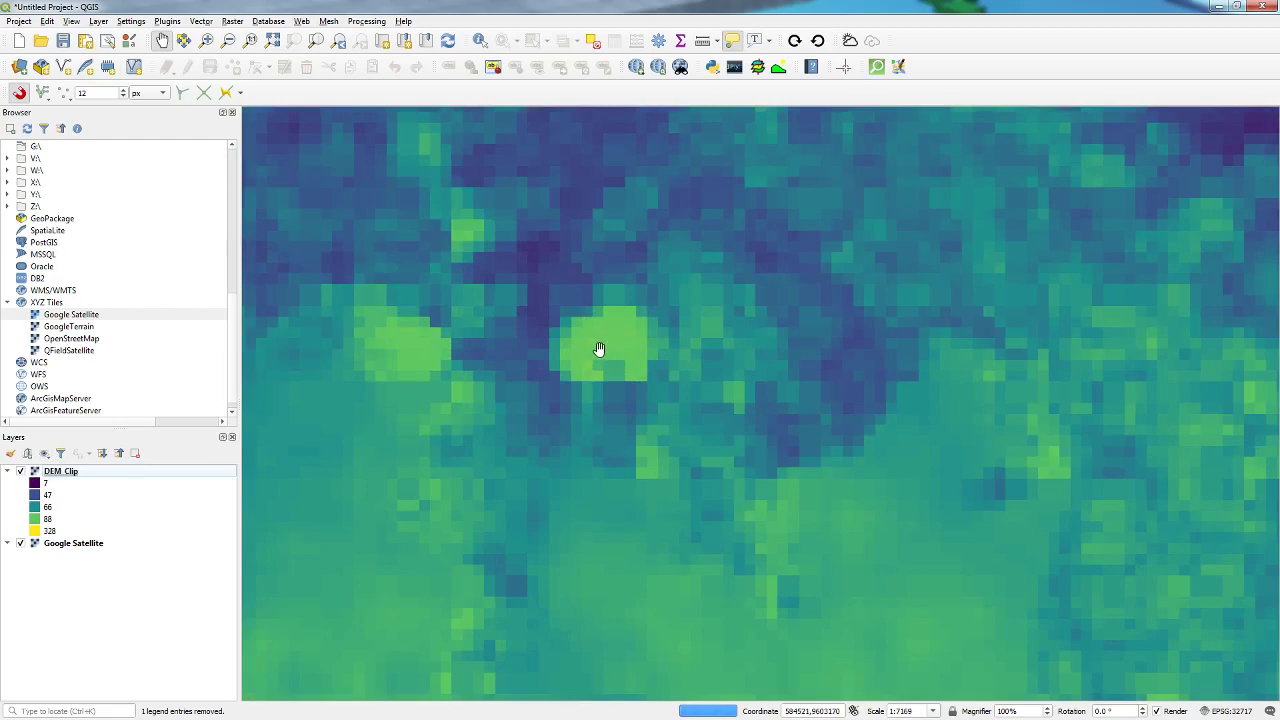
left_click(20, 471)
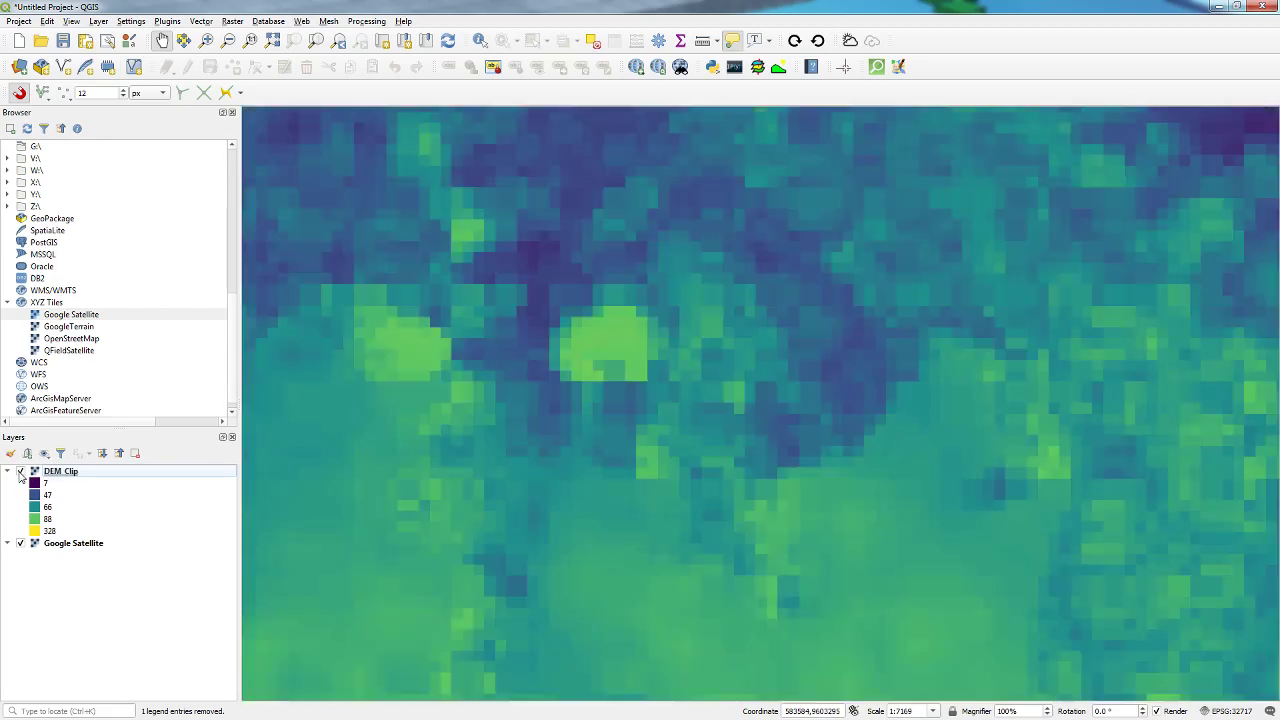
left_click(20, 471)
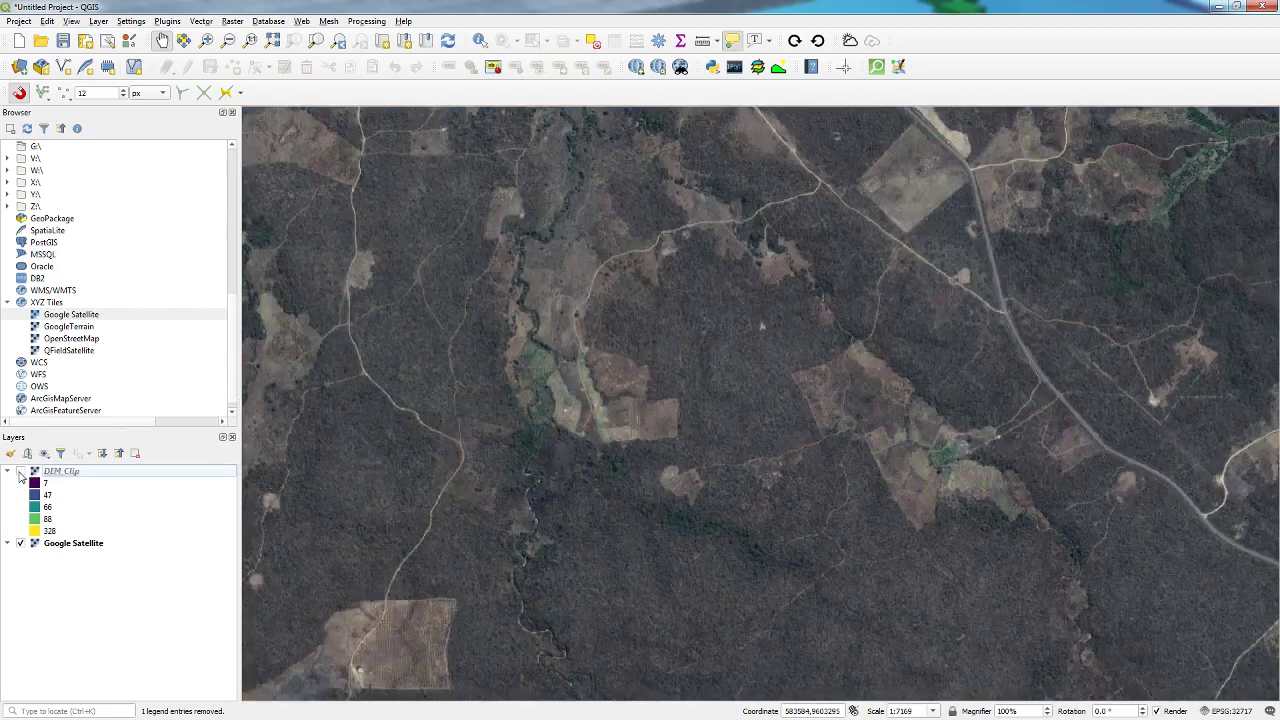
left_click(20, 471)
scroll(737, 338, "down", 3)
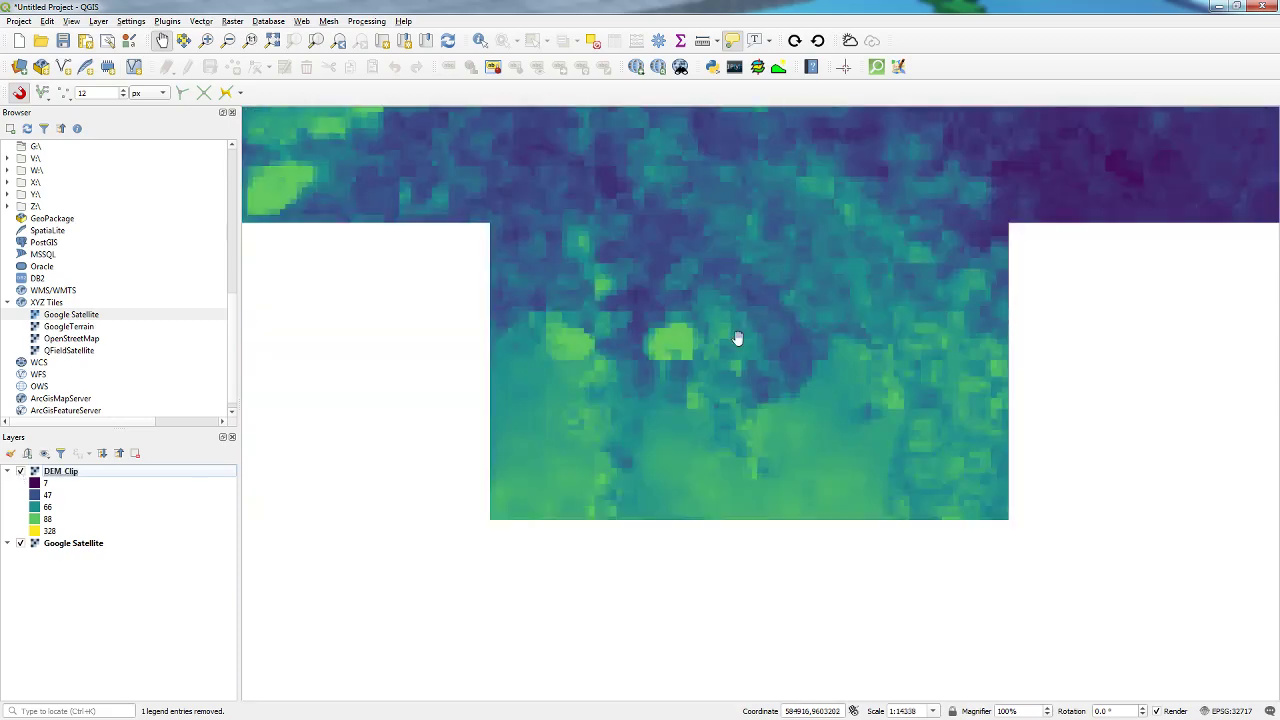
scroll(766, 340, "down", 1)
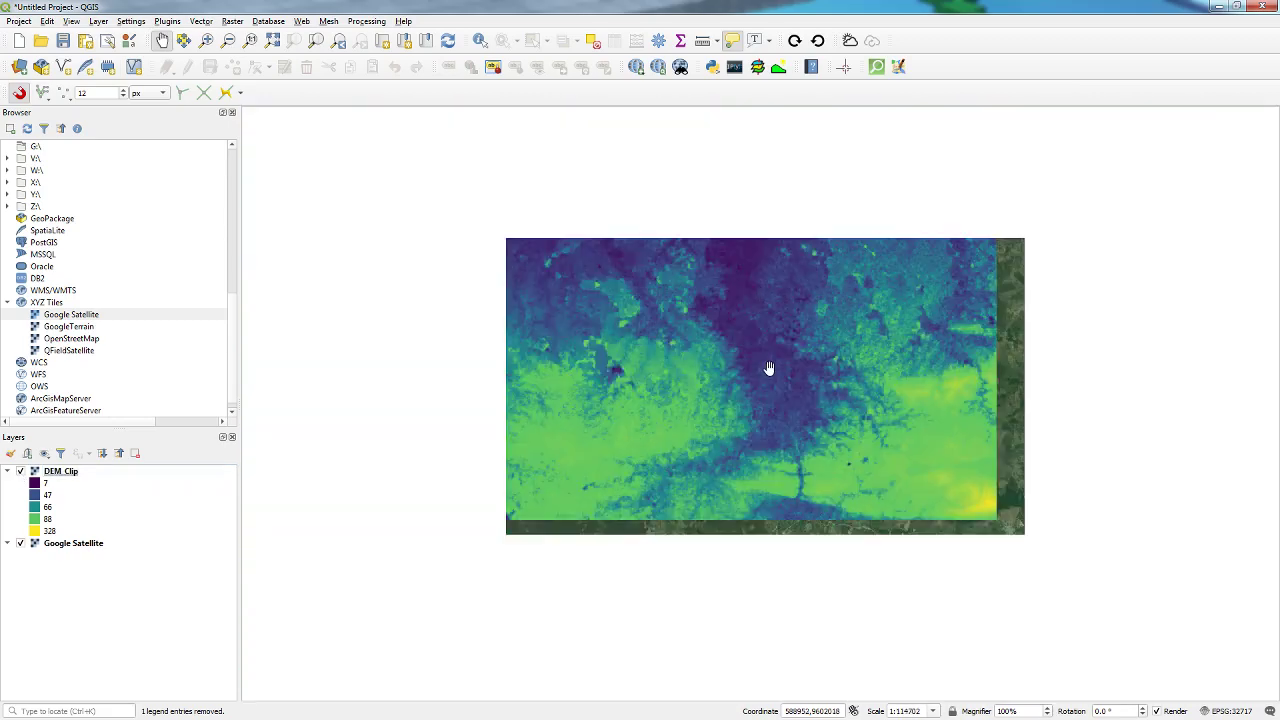
scroll(768, 368, "up", 1)
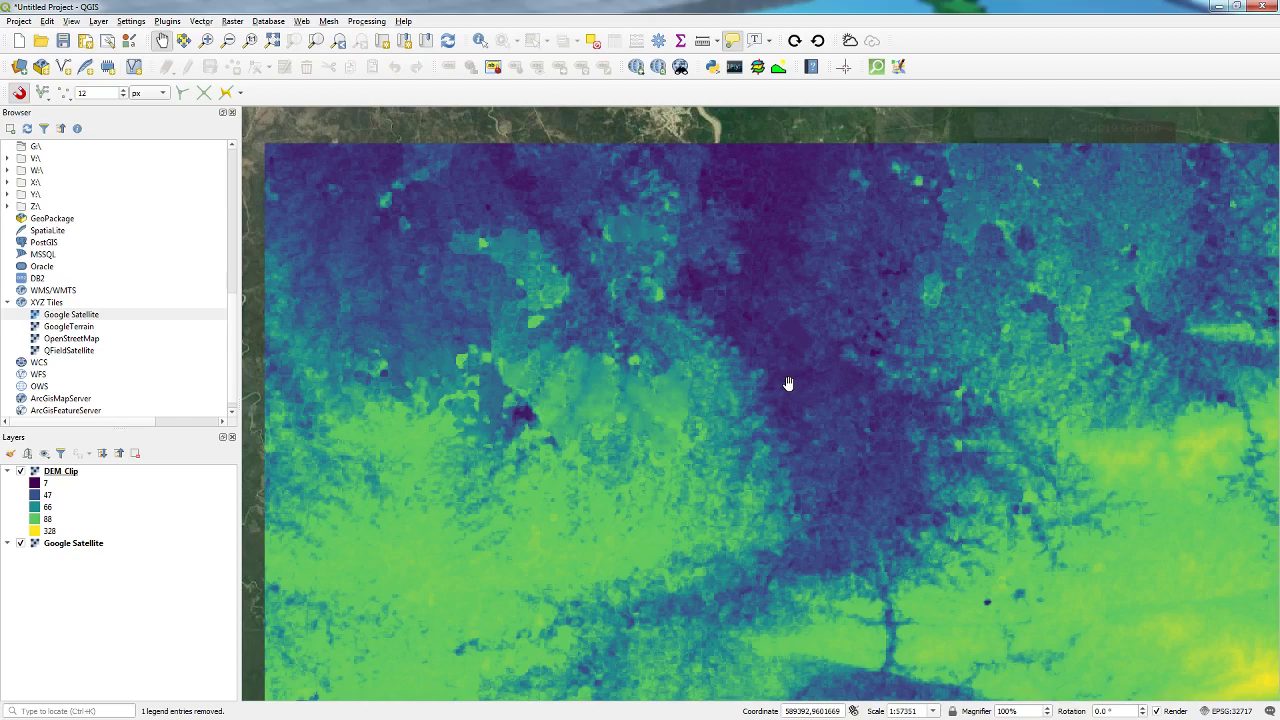
Open the Profile Tool and change the DEM_Clip profile line colour to orange
left_click_drag(785, 415, 737, 369)
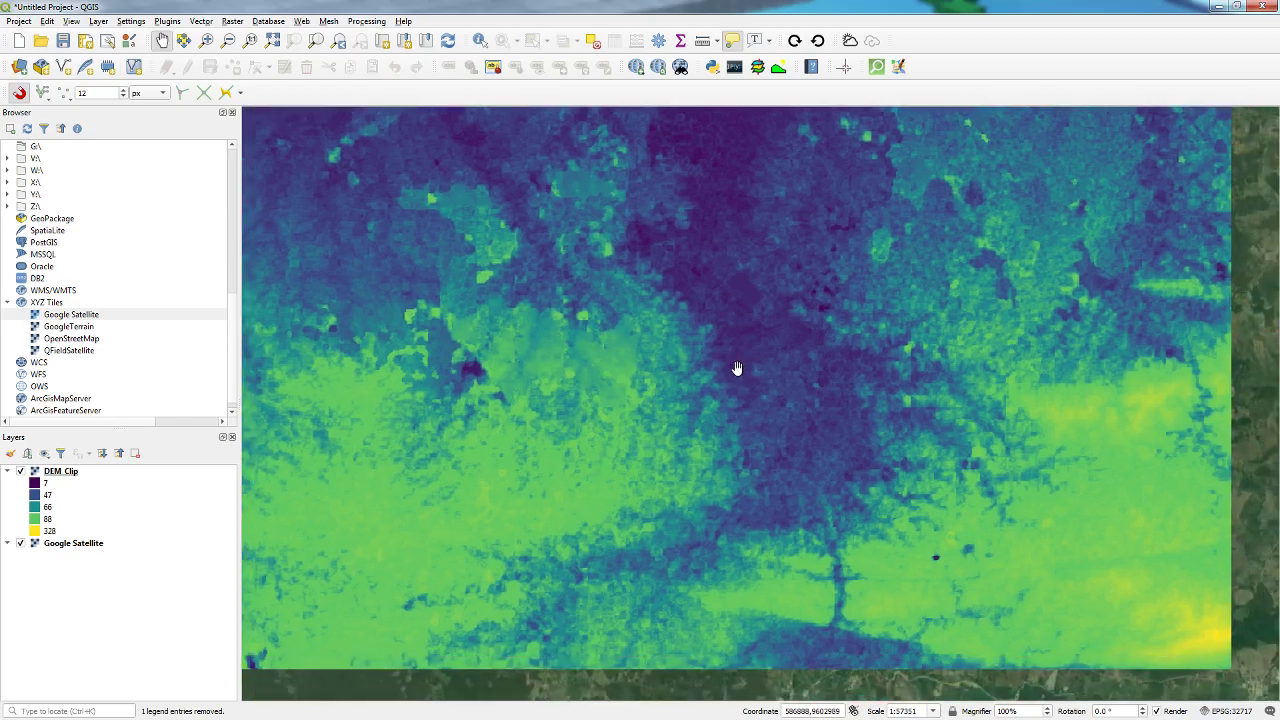
left_click(778, 67)
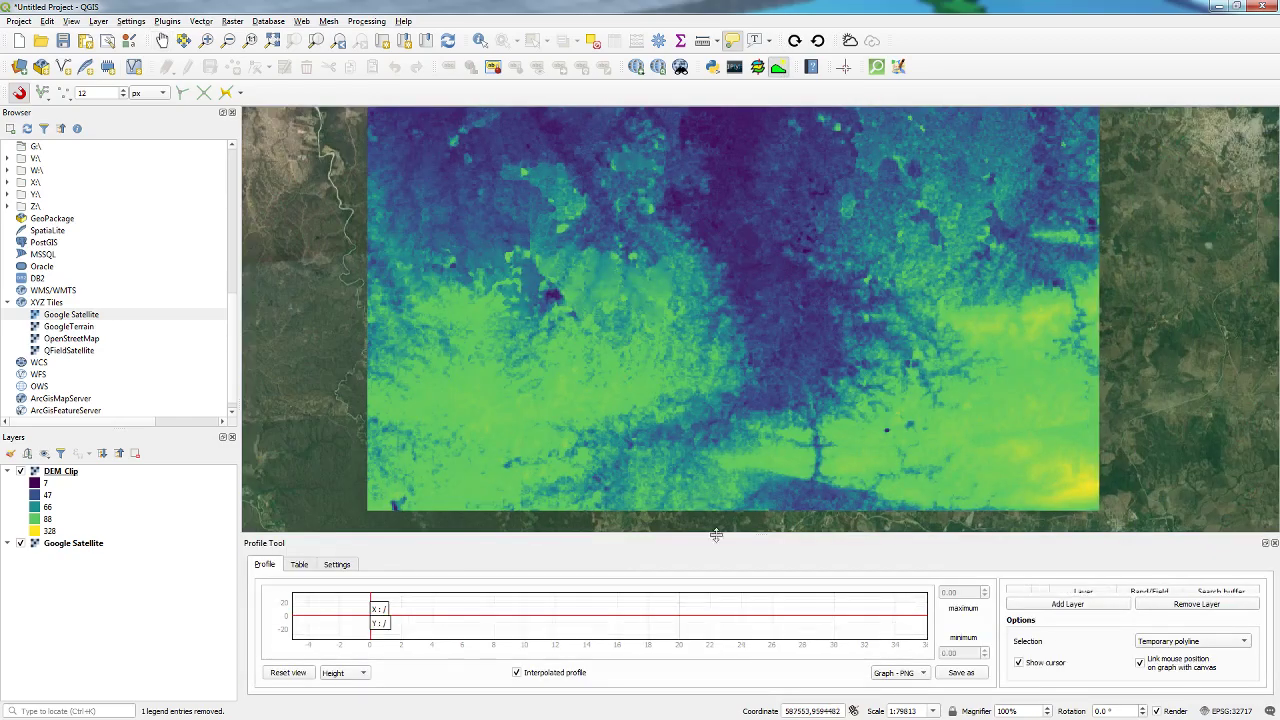
left_click_drag(1030, 535, 1028, 487)
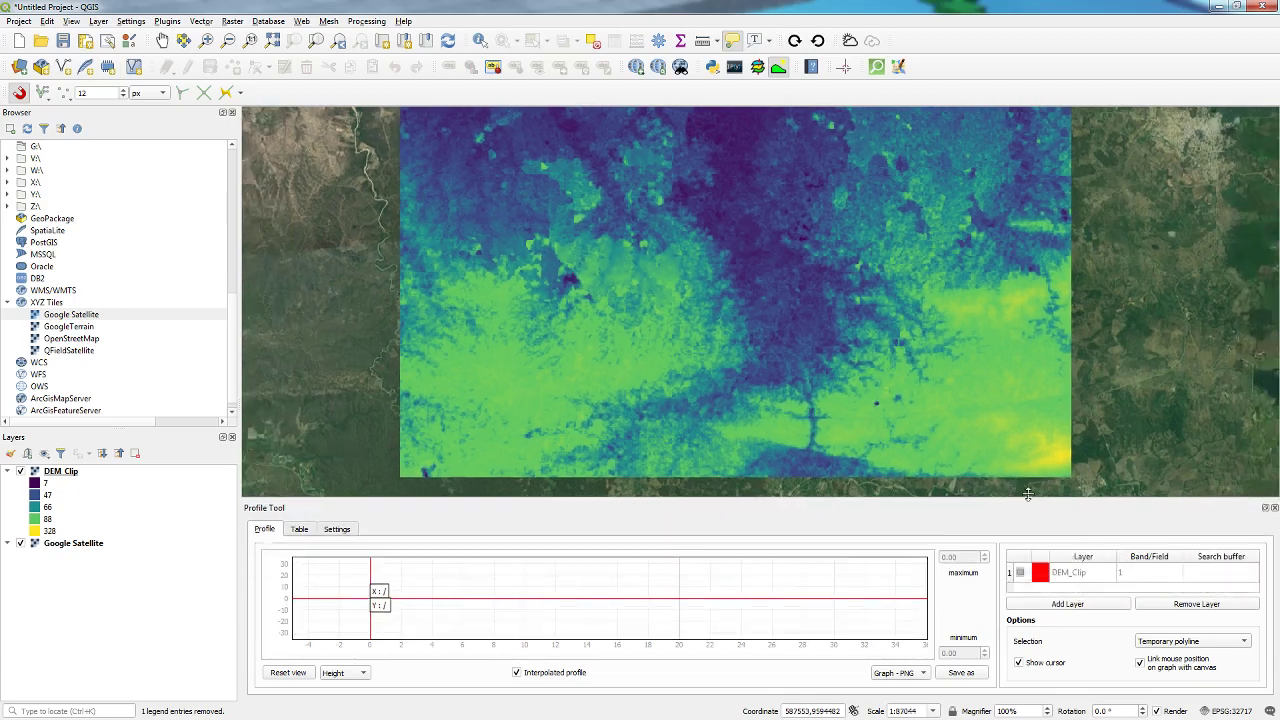
left_click(1040, 560)
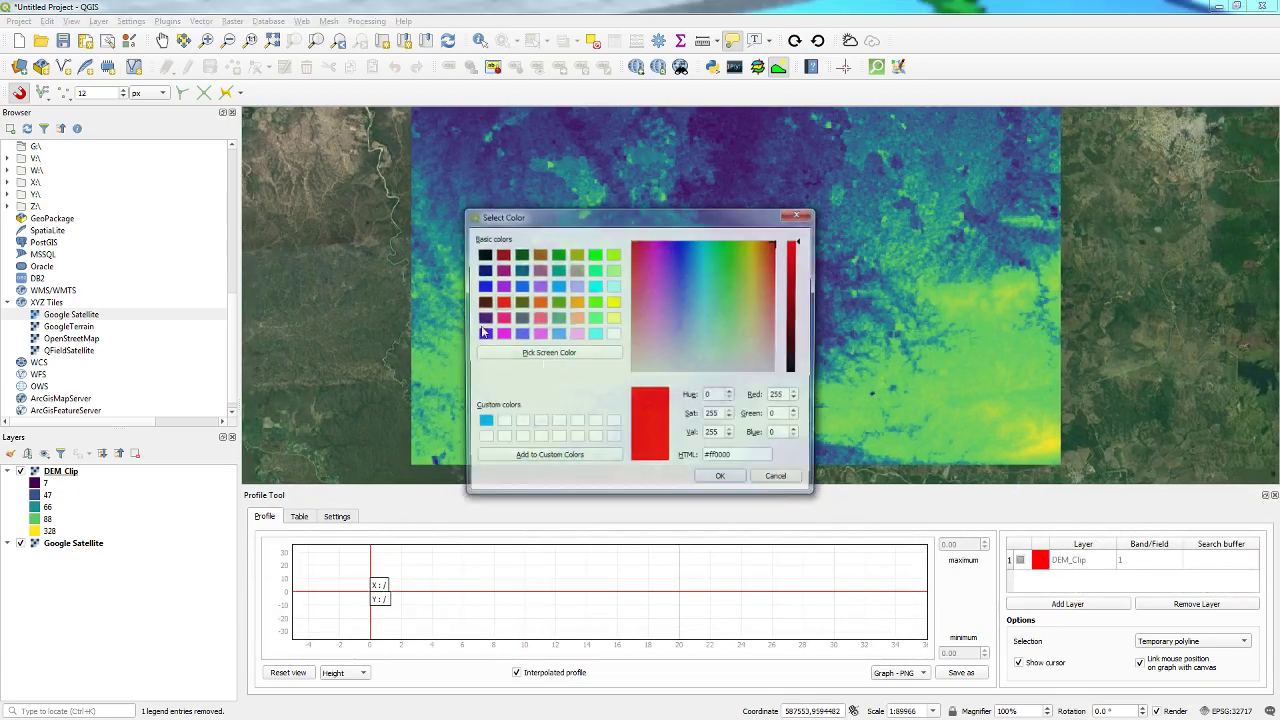
left_click(540, 302)
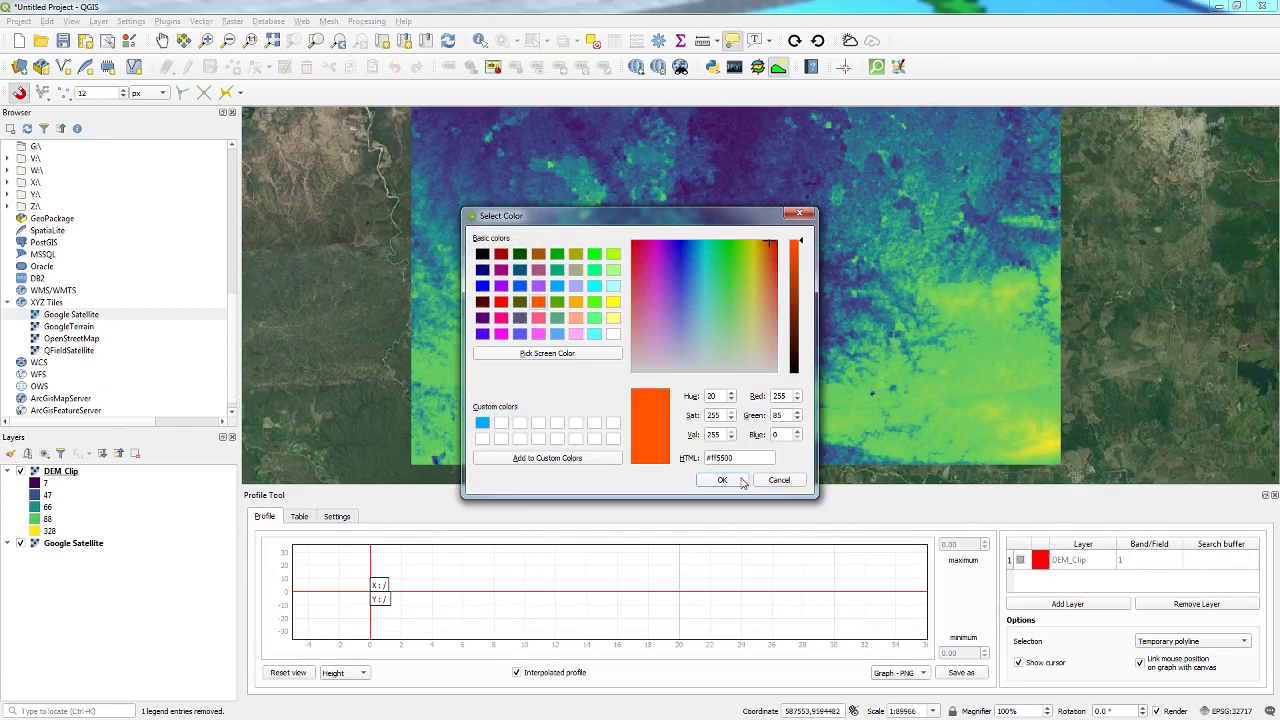
left_click(722, 480)
left_click(517, 233)
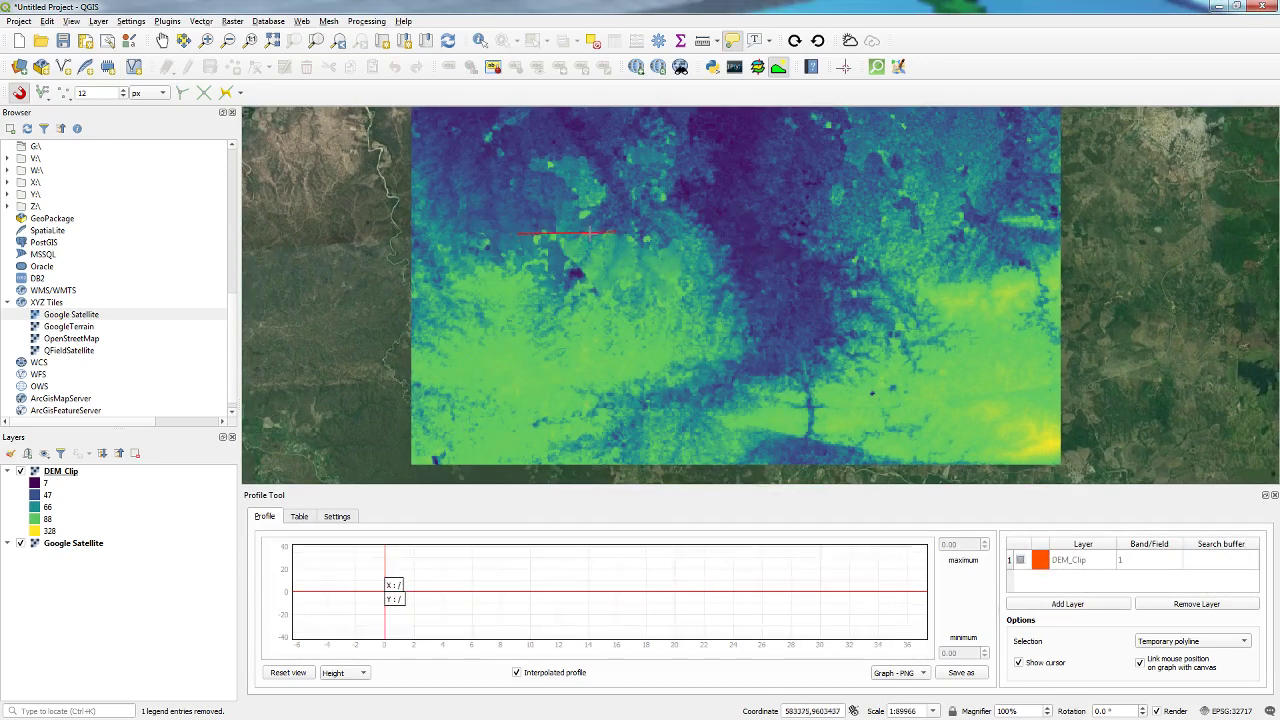
Draw a profile transect across the upper DEM to plot its elevation curve
double_click(650, 232)
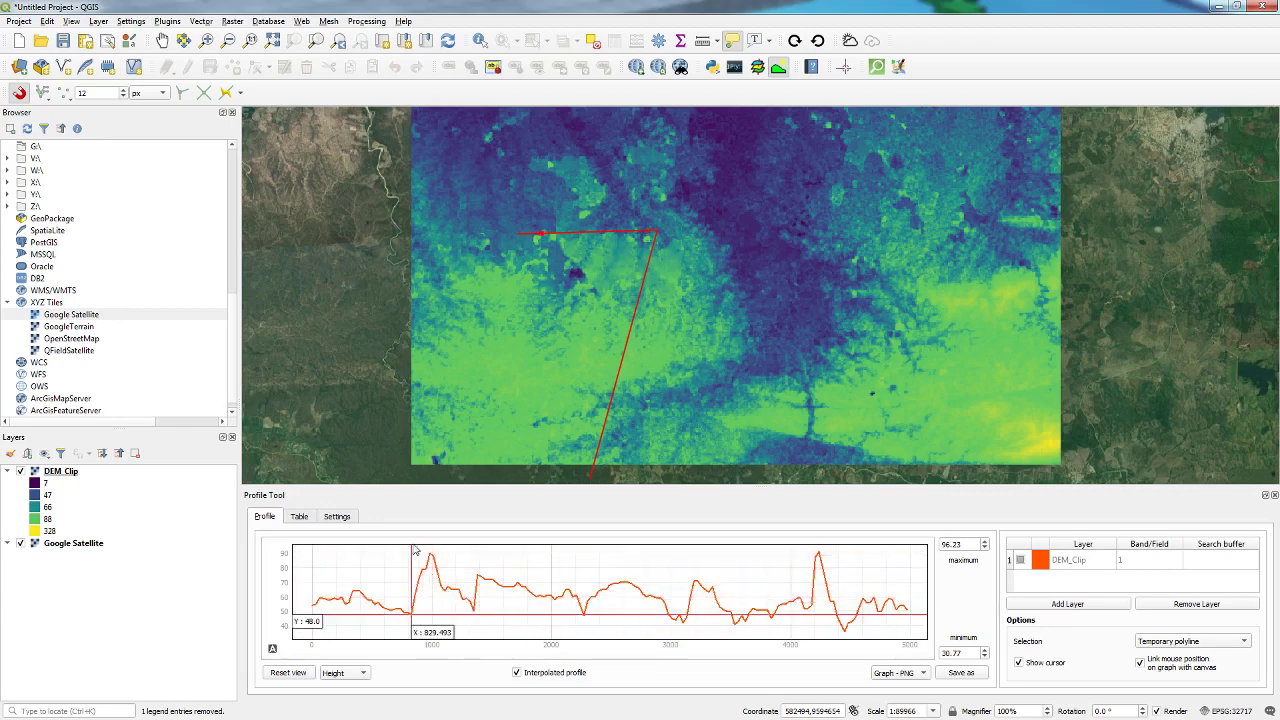
left_click(520, 234)
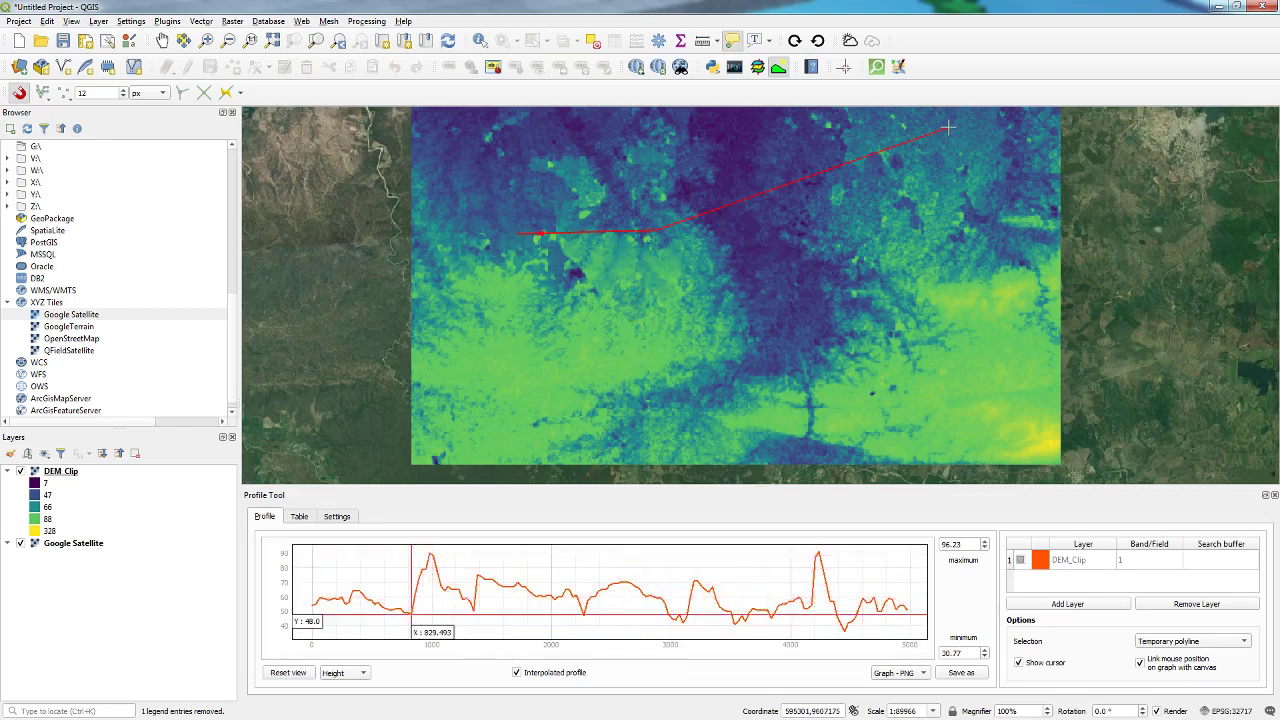
right_click(698, 232)
left_click(550, 250)
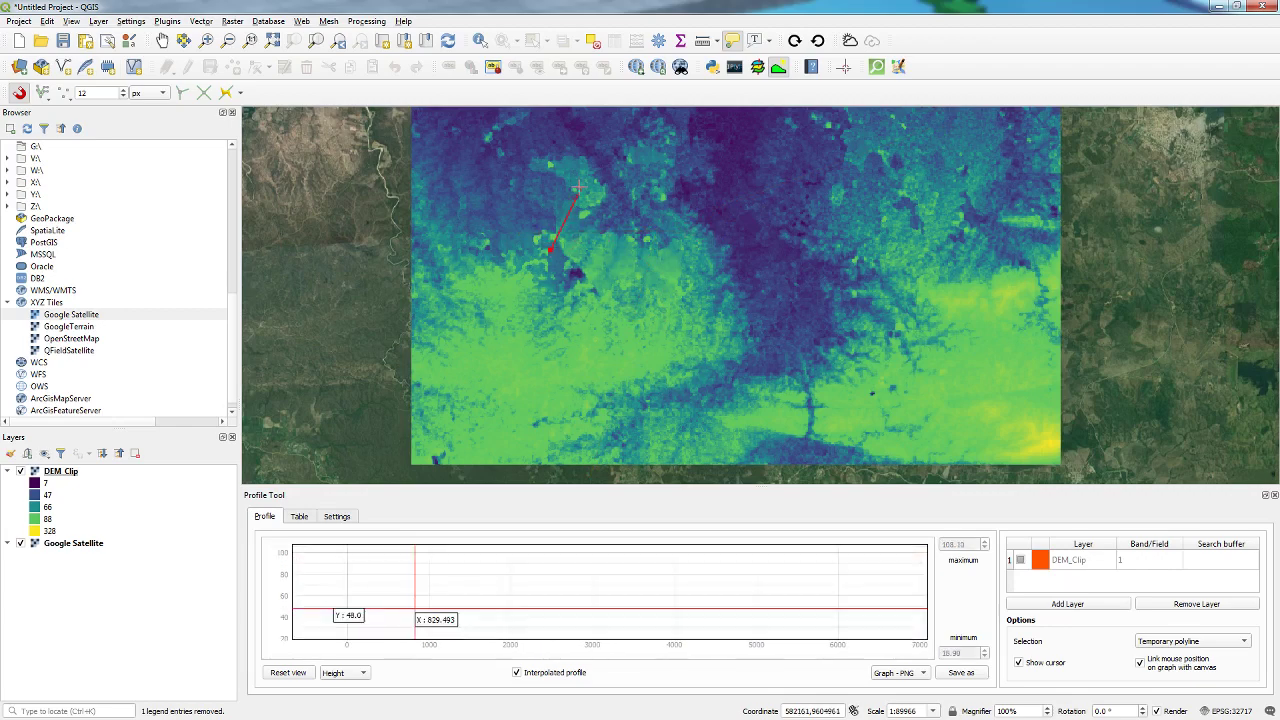
right_click(616, 191)
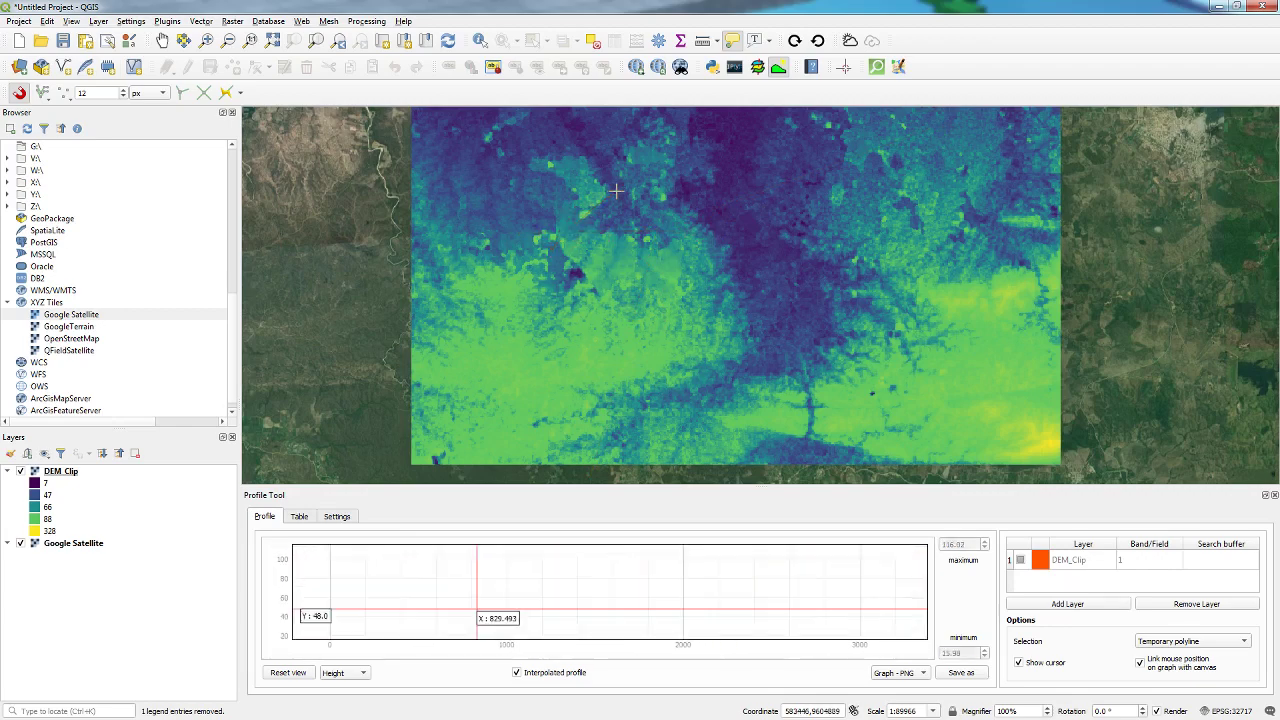
left_click(567, 215)
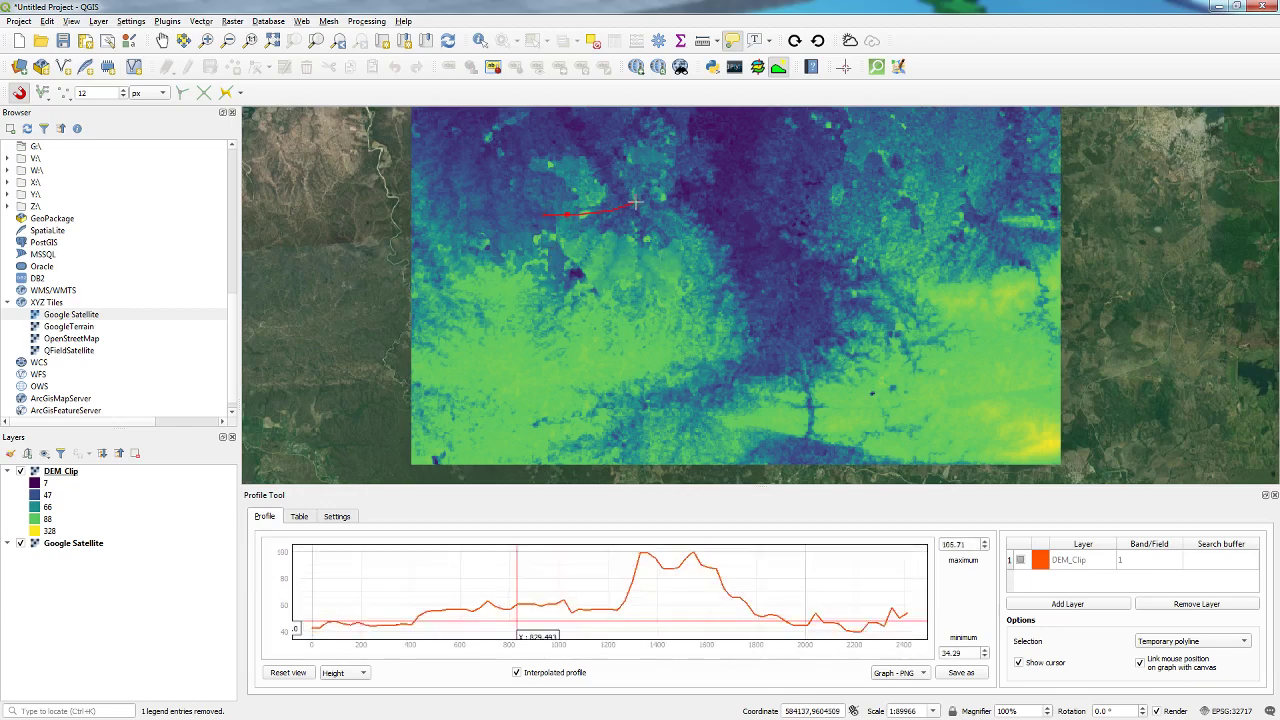
right_click(670, 197)
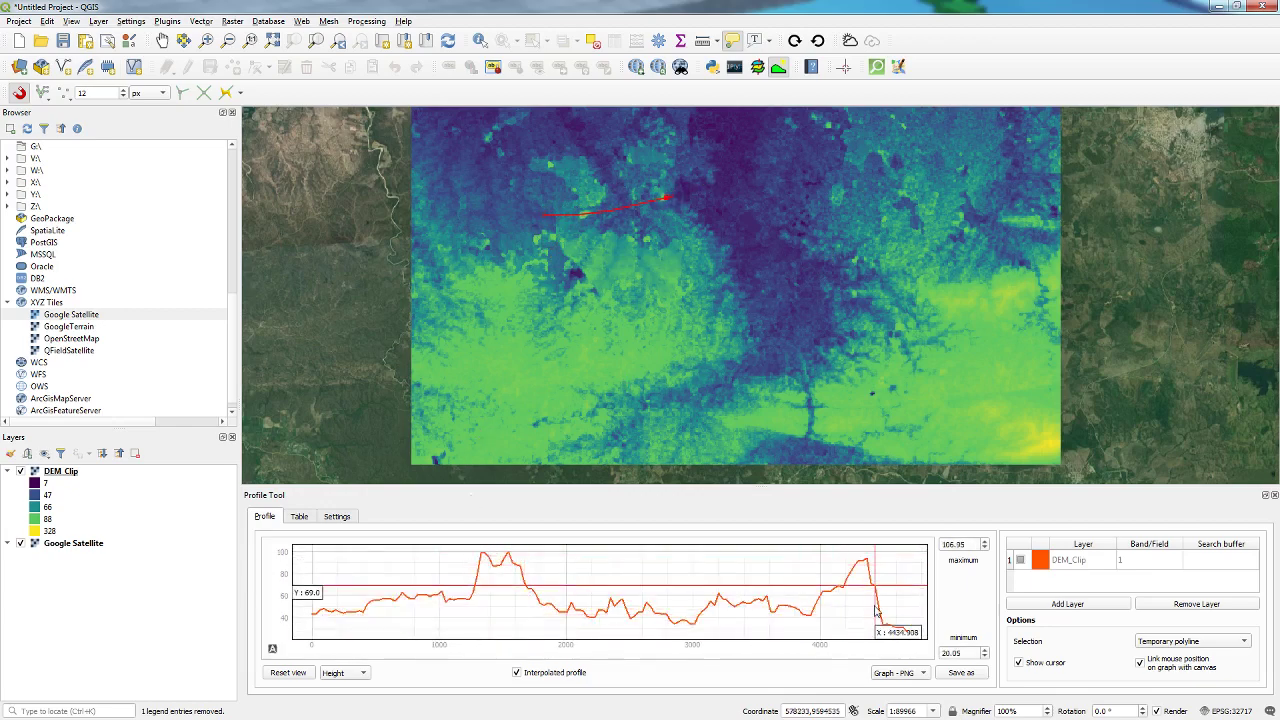
Hide and reshow DEM_Clip against the satellite imagery, then open the Processing Toolbox
scroll(582, 162, "up", 1)
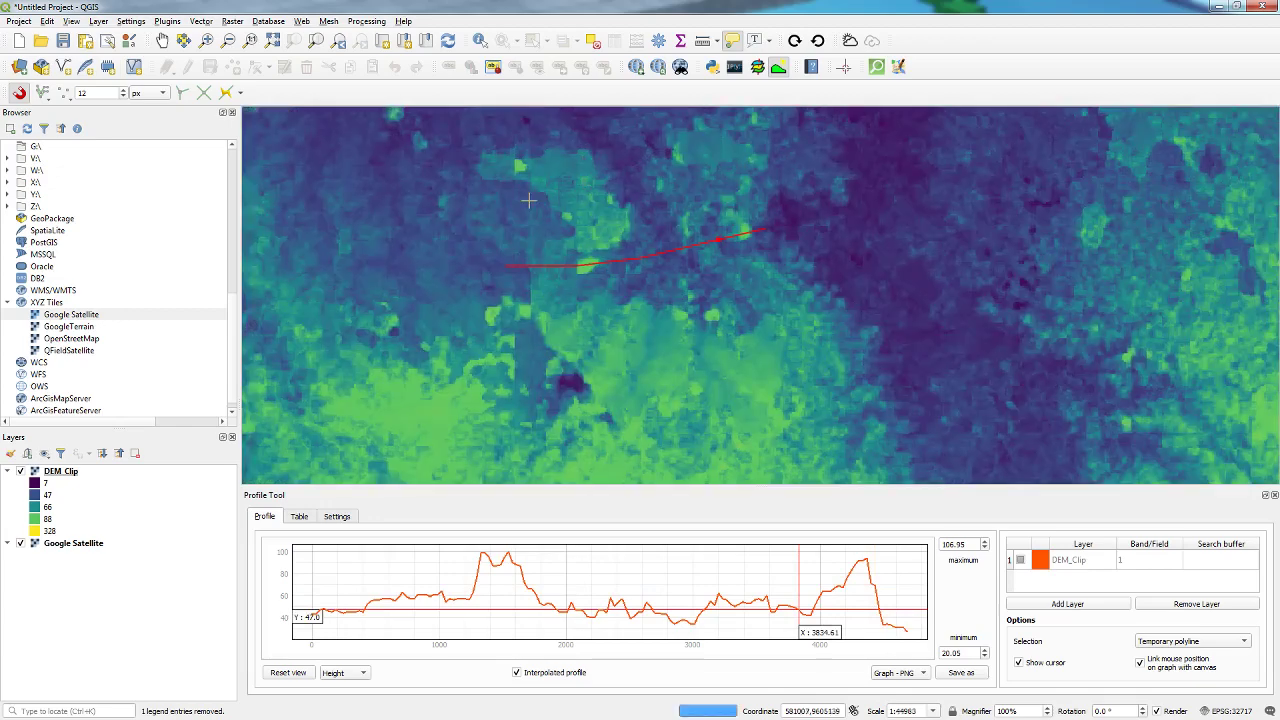
left_click(20, 471)
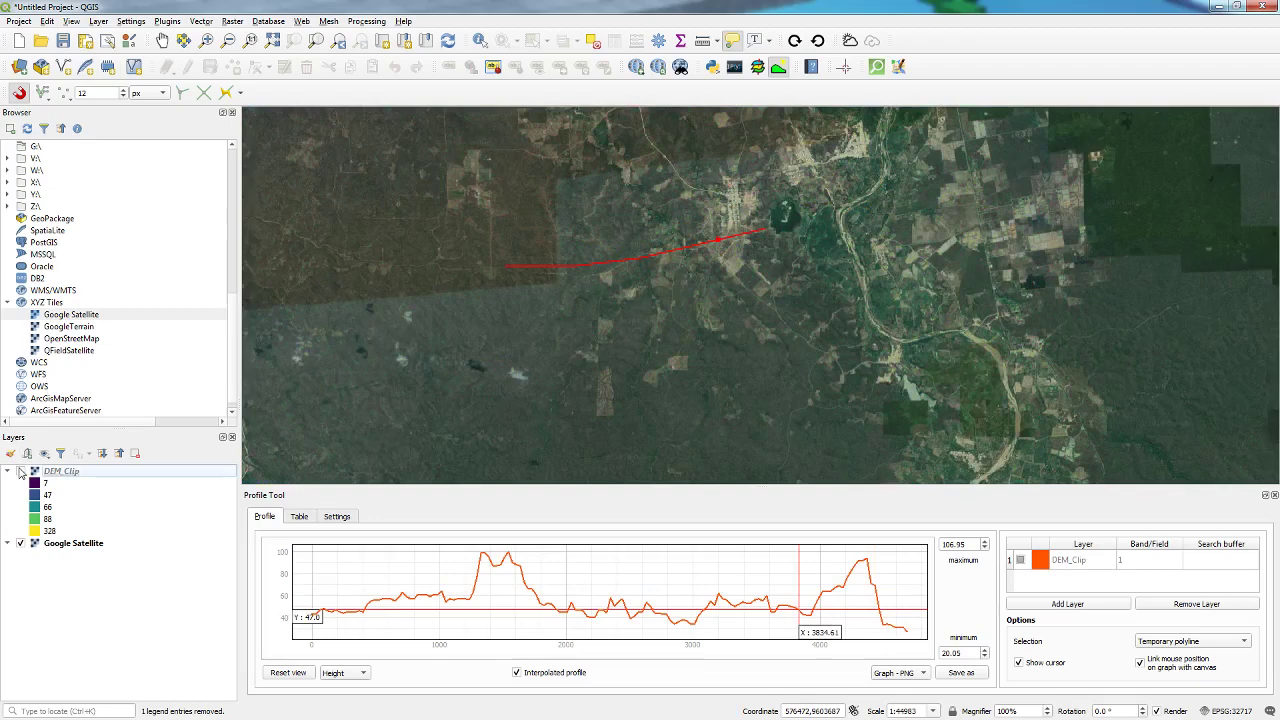
left_click(20, 471)
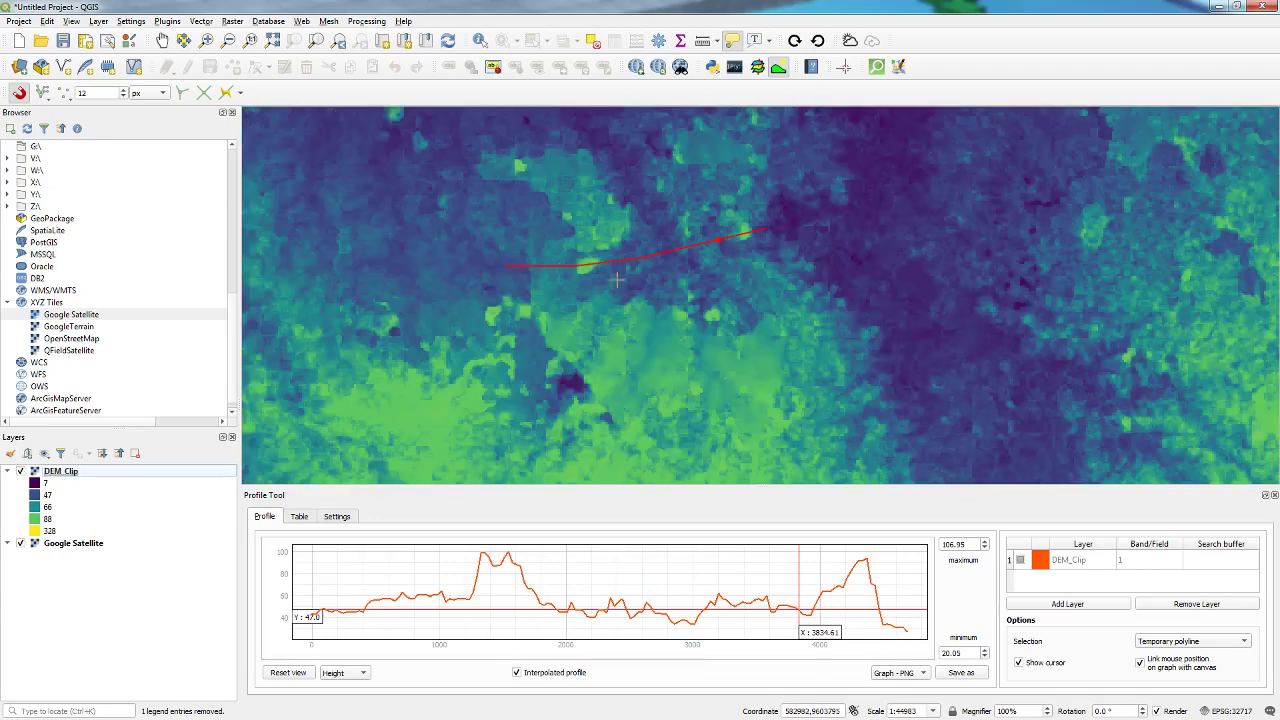
scroll(625, 282, "down", 2)
scroll(620, 306, "up", 1)
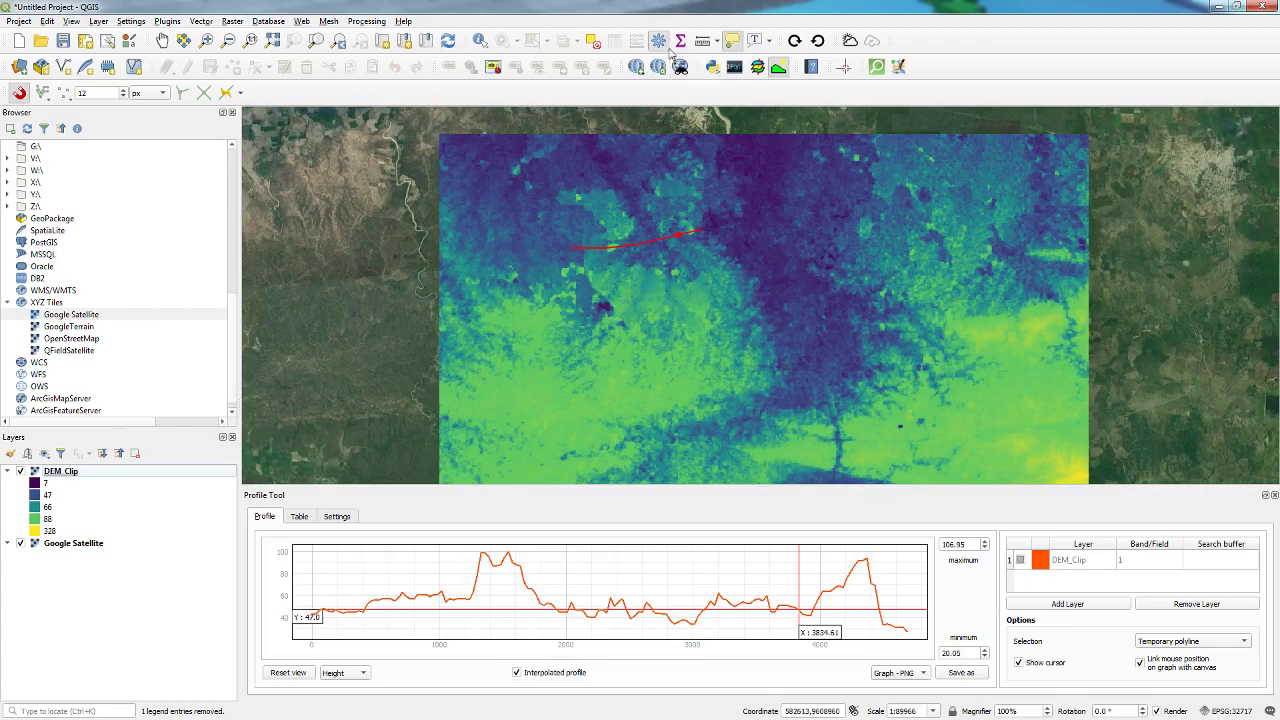
key("ctrl+alt+t")
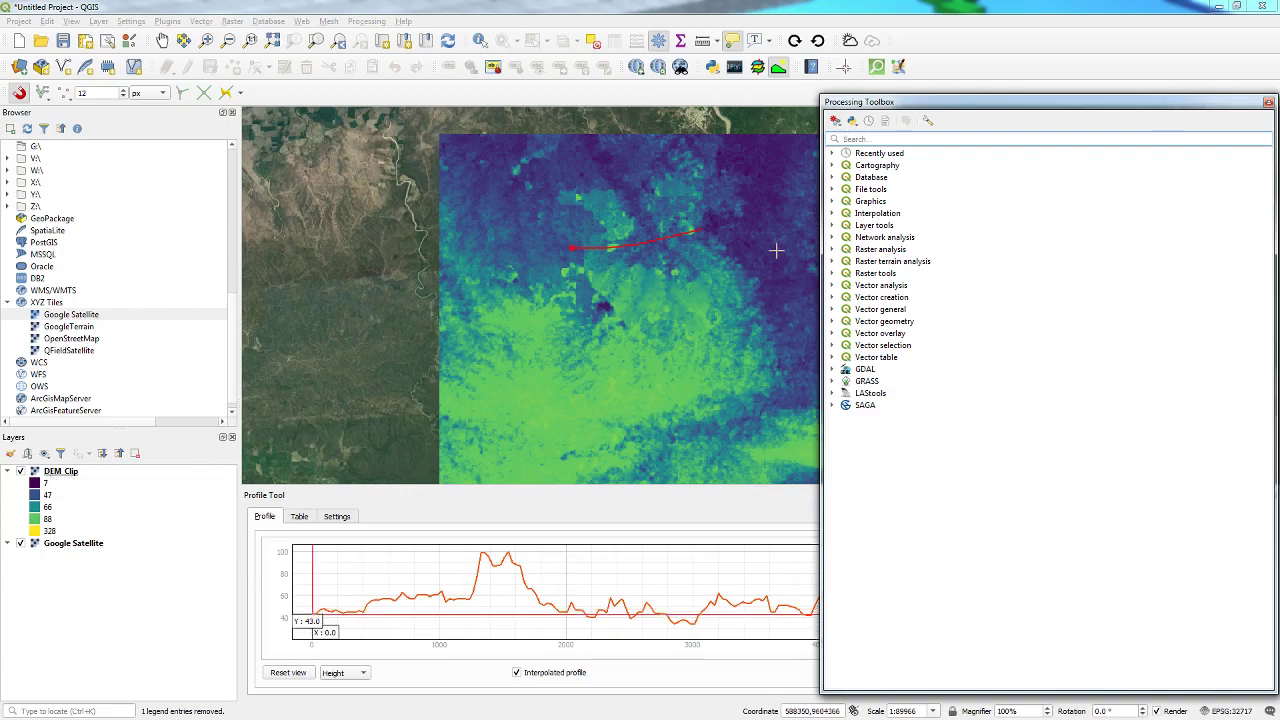
Search 'dtm' and open SAGA's Dtm filter (slope-based) with DEM_Clip as input
type("dtm")
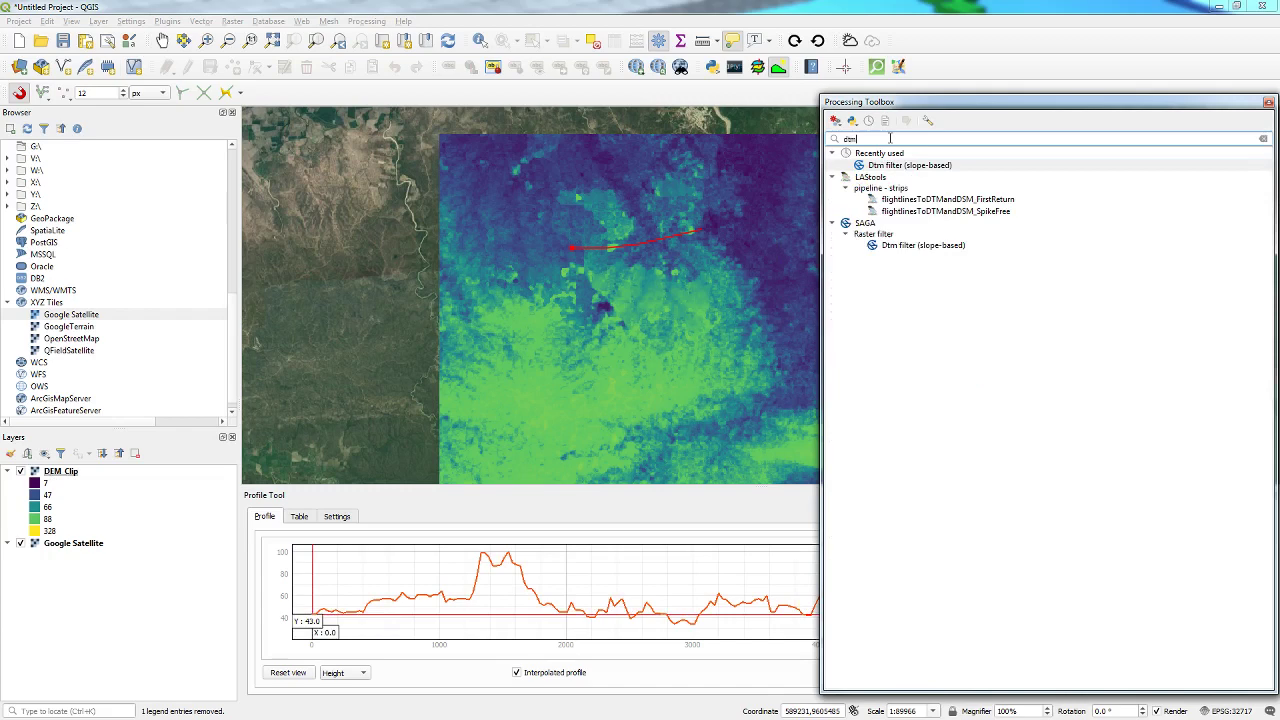
left_click(897, 249)
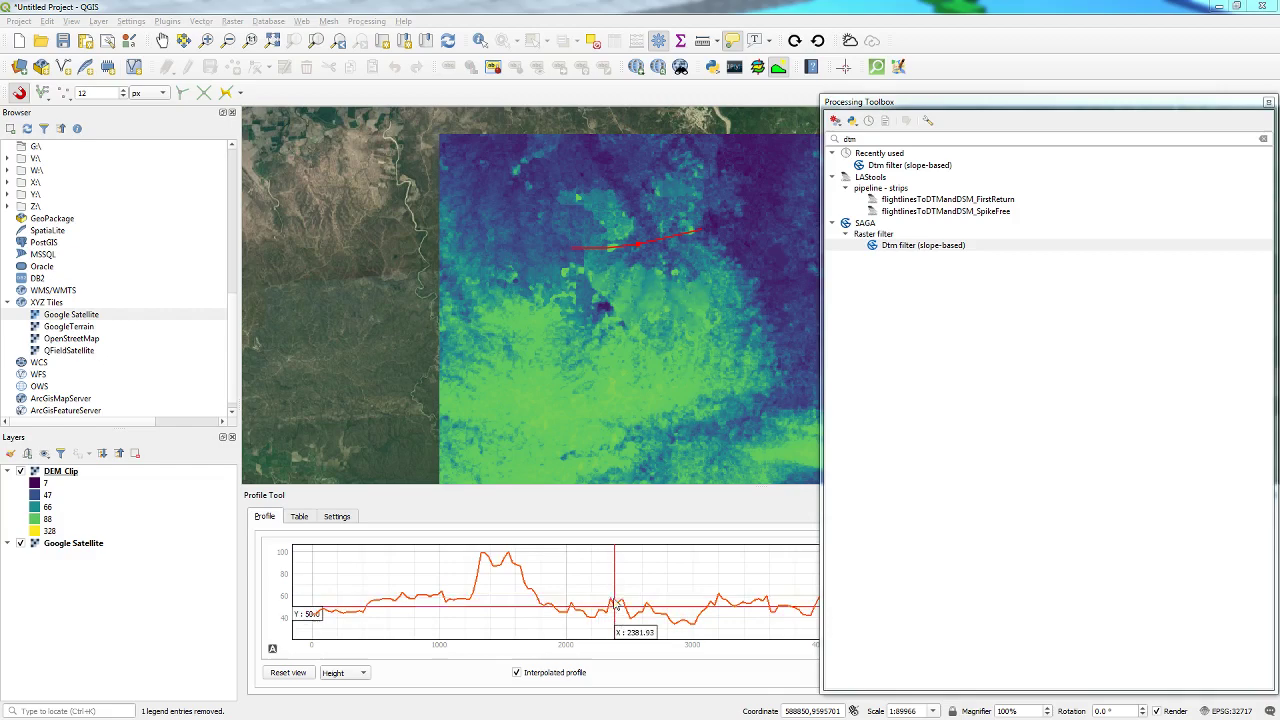
double_click(923, 245)
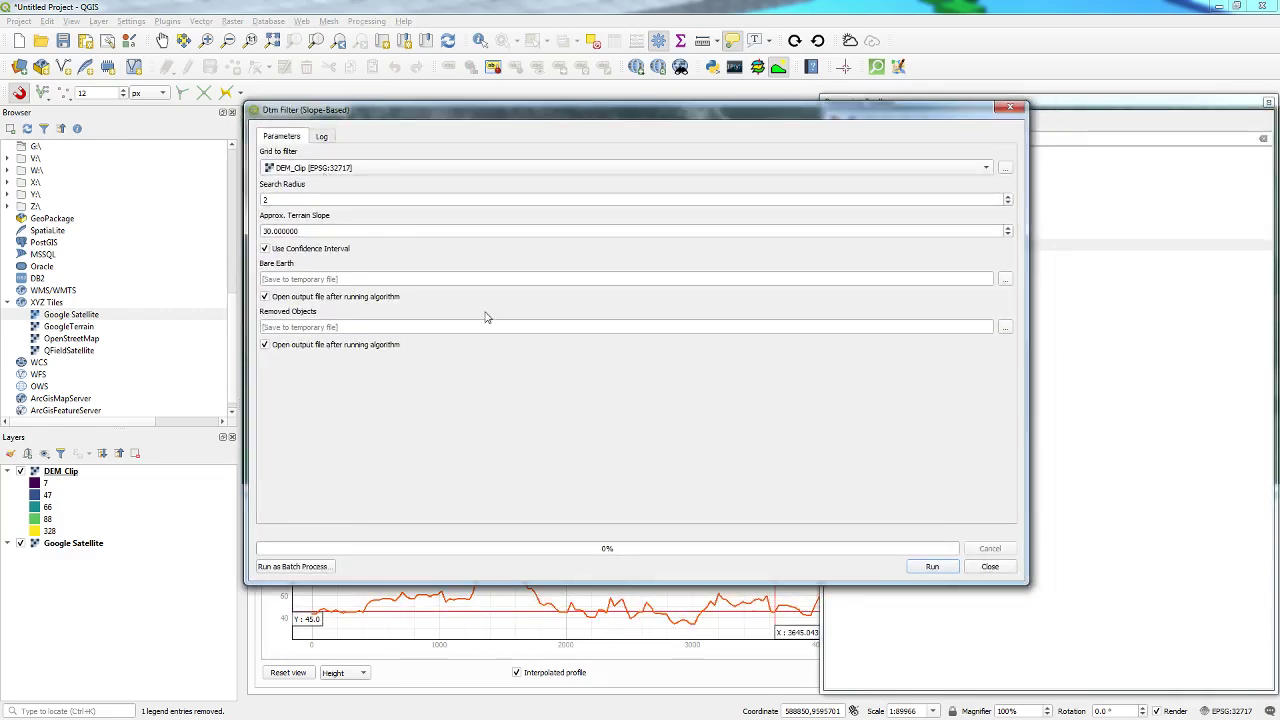
Run the slope-based DTM filter on DEM_Clip, producing Bare Earth and Removed Objects
left_click(944, 567)
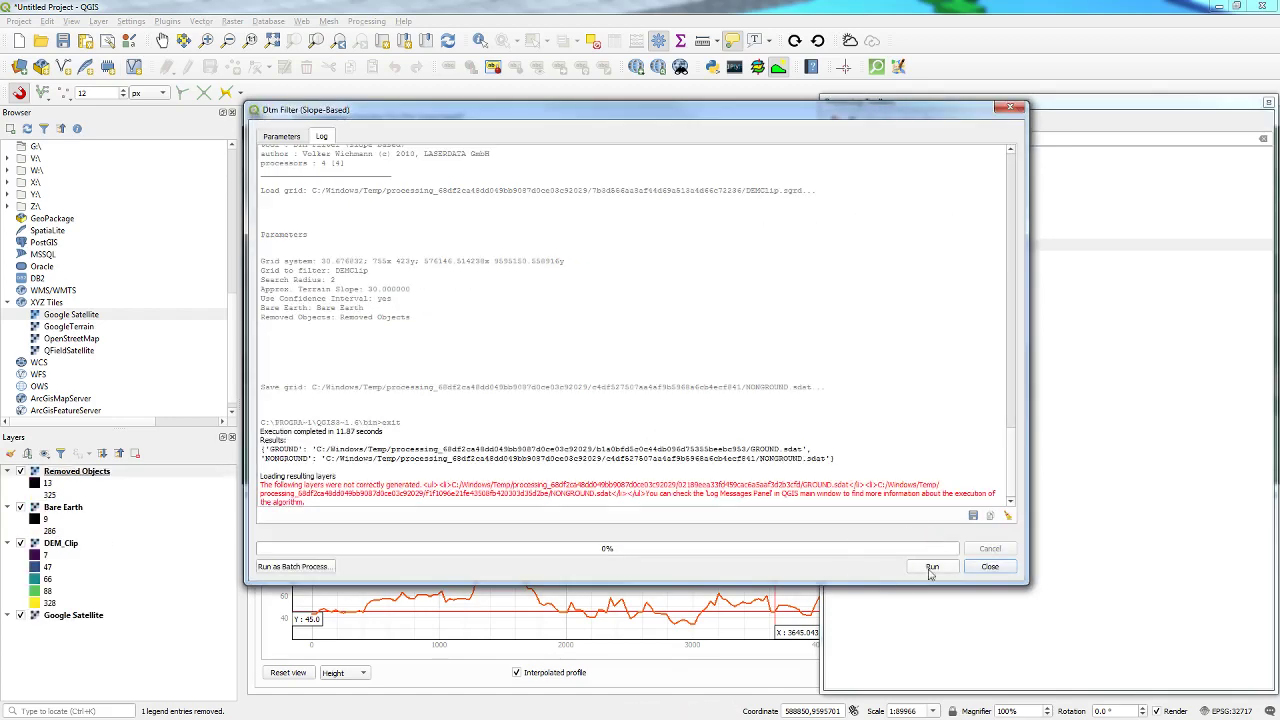
left_click(989, 567)
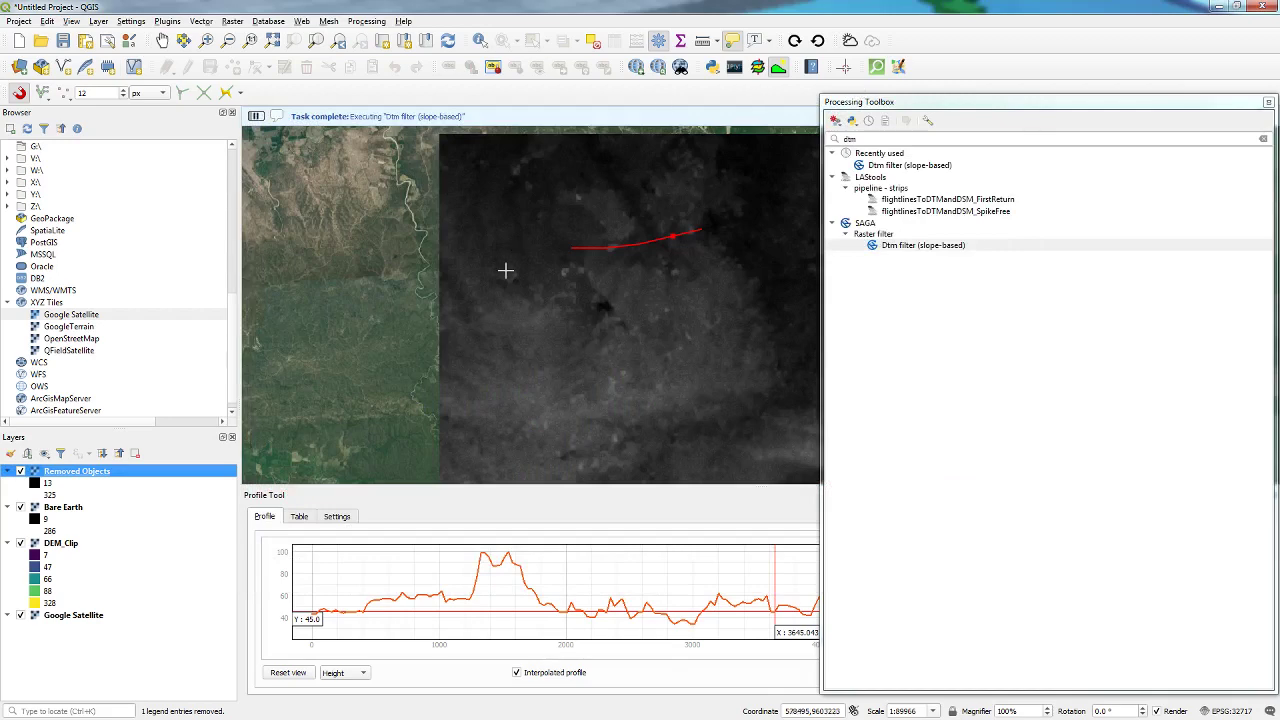
Hide Google Satellite, Removed Objects and DEM_Clip so only Bare Earth shows
left_click(20, 615)
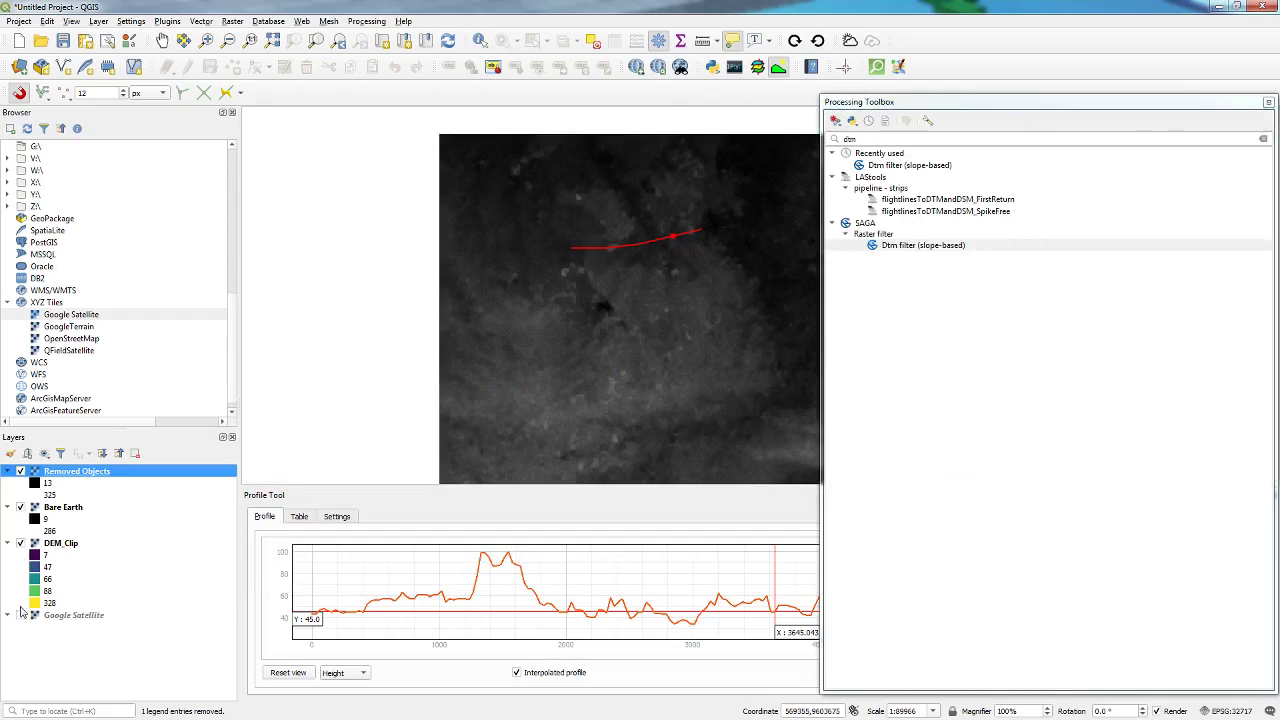
left_click(20, 471)
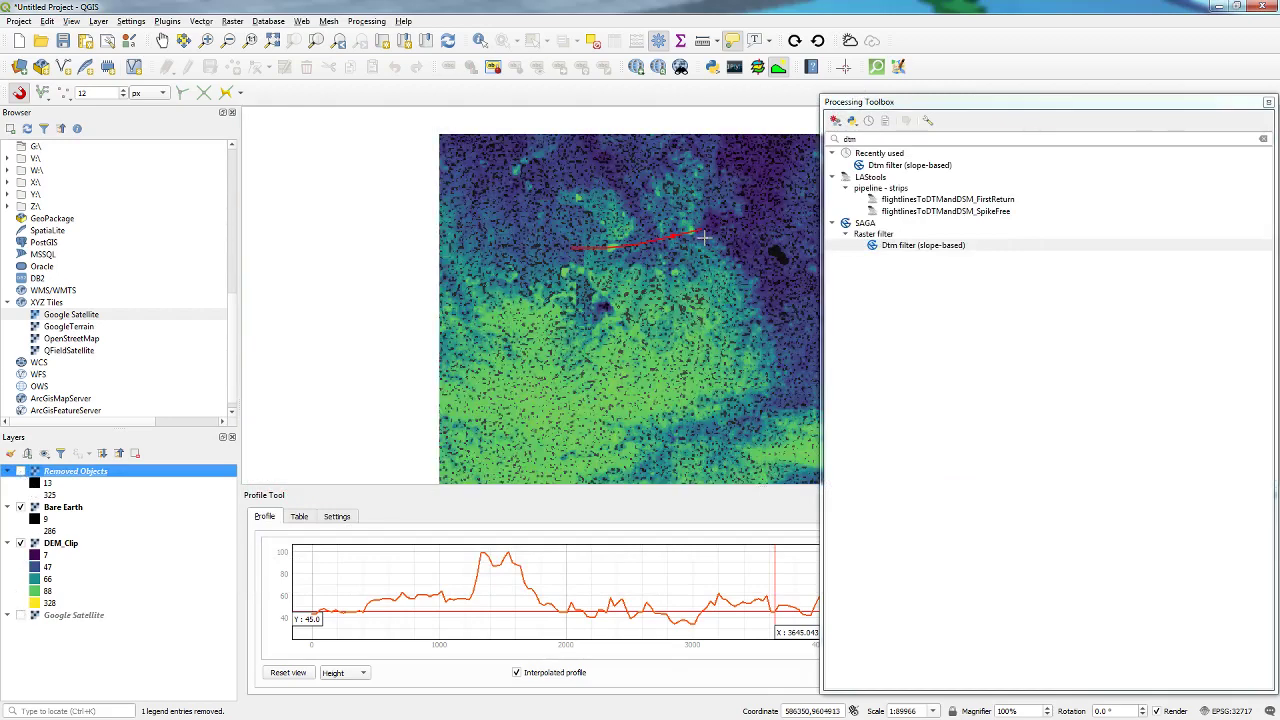
left_click(1268, 102)
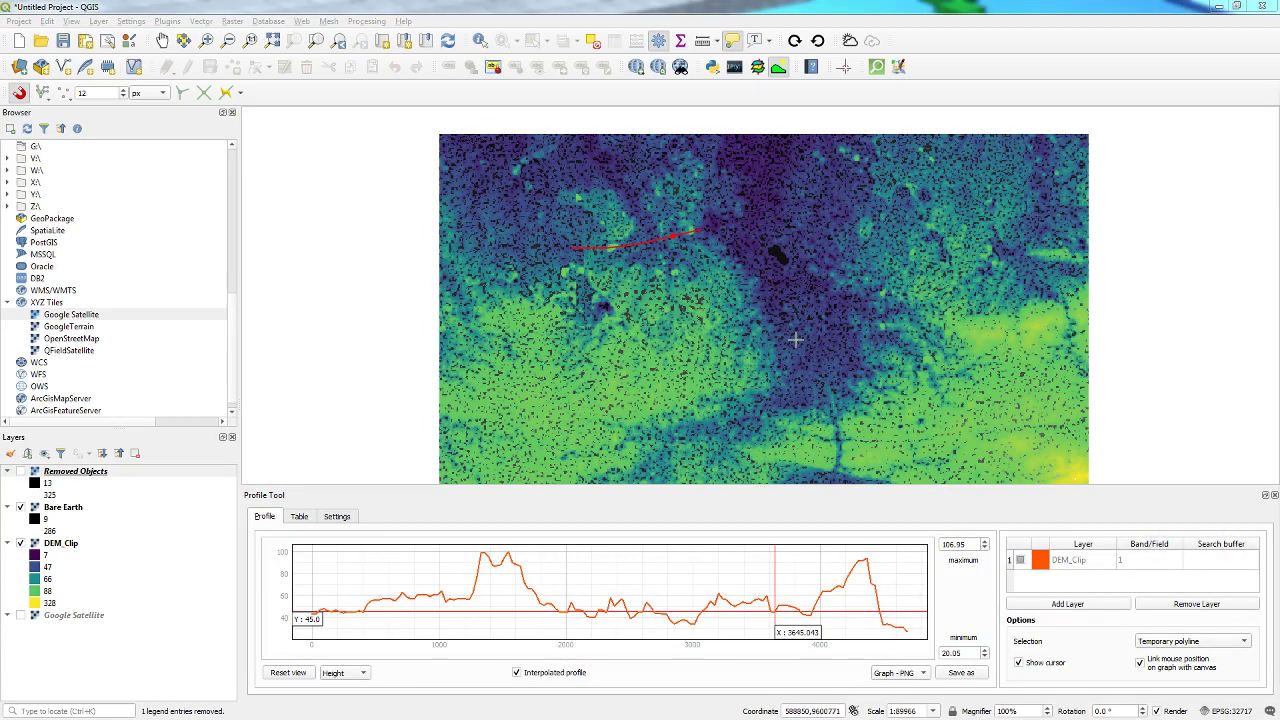
scroll(545, 280, "up", 1)
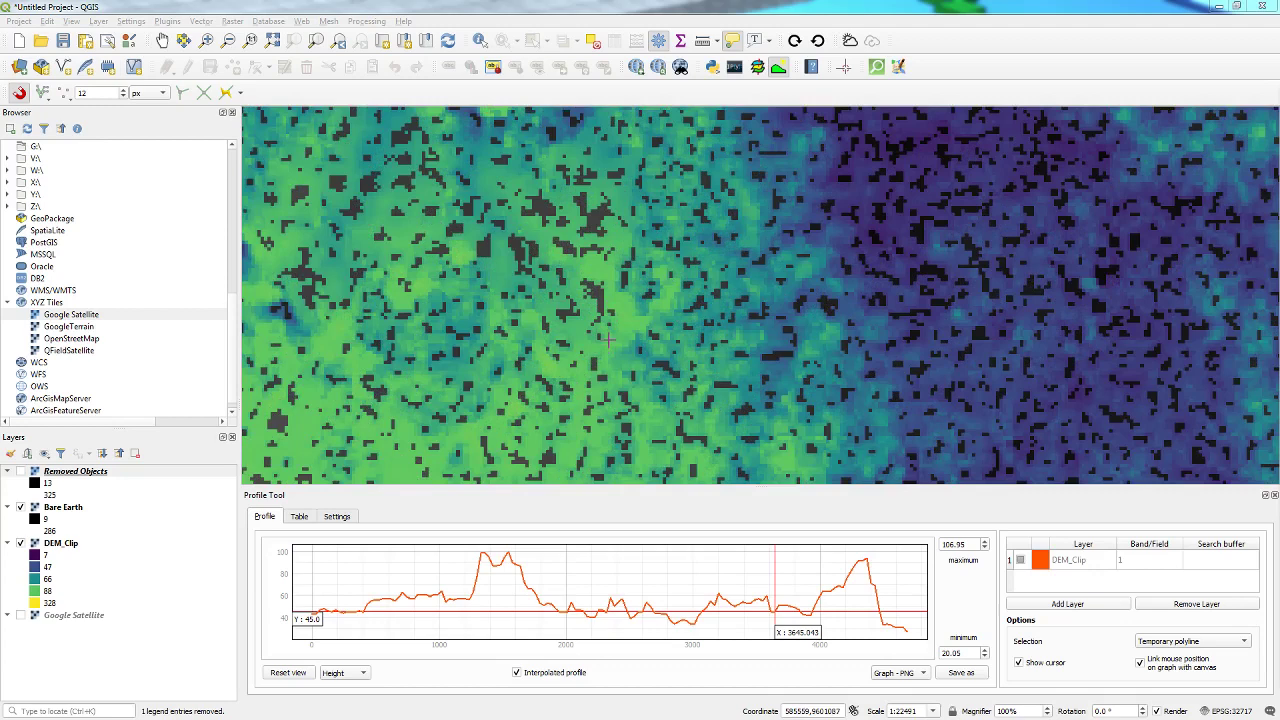
scroll(608, 340, "down", 1)
left_click(21, 543)
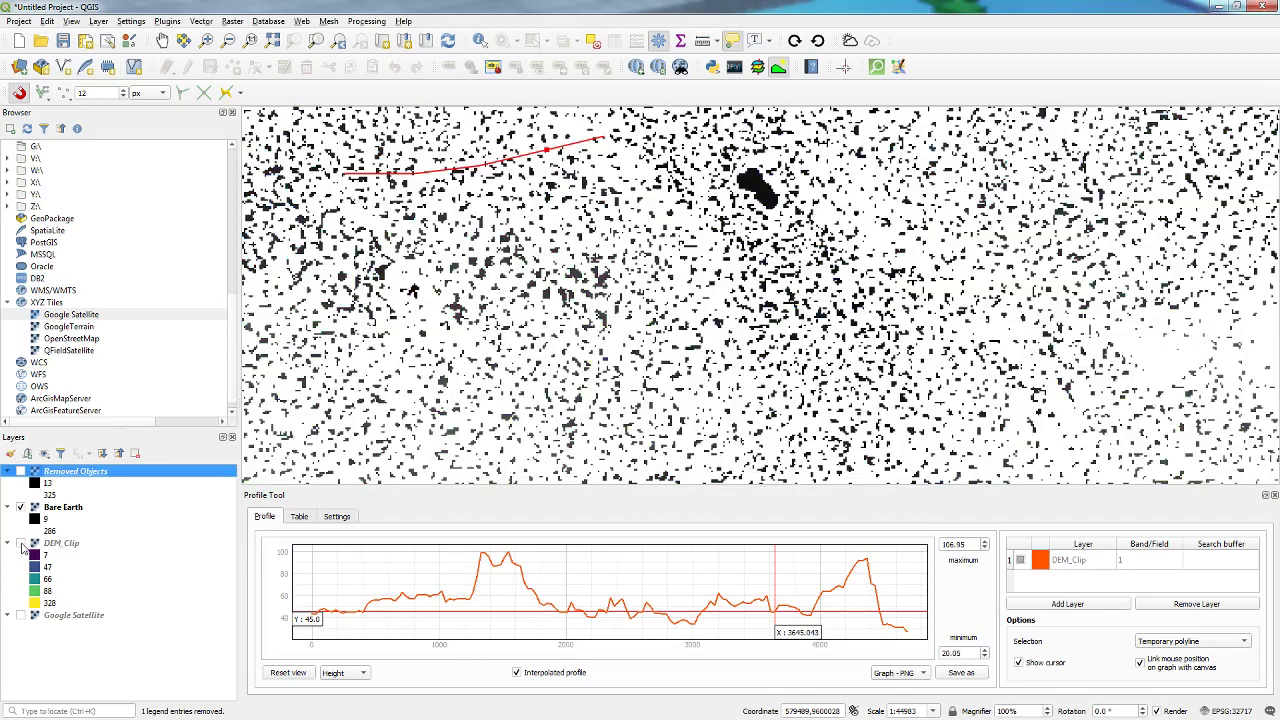
scroll(741, 325, "down", 1)
scroll(772, 365, "up", 1)
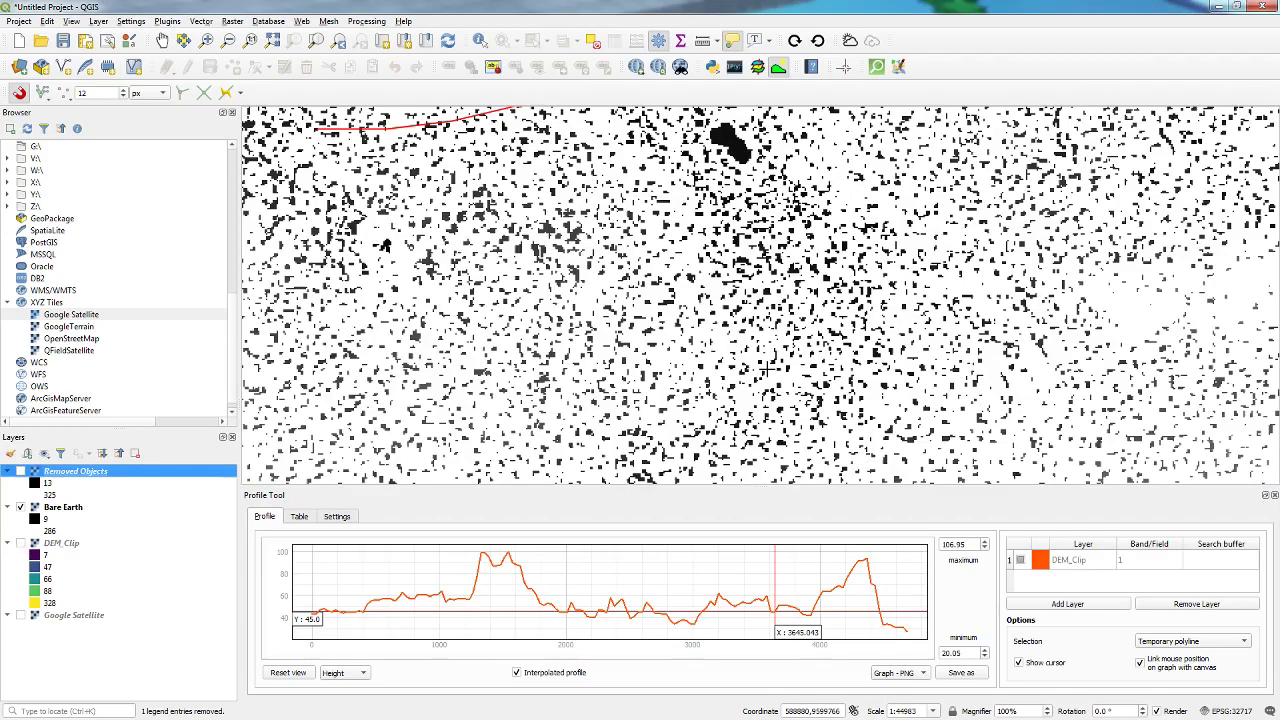
scroll(772, 365, "down", 1)
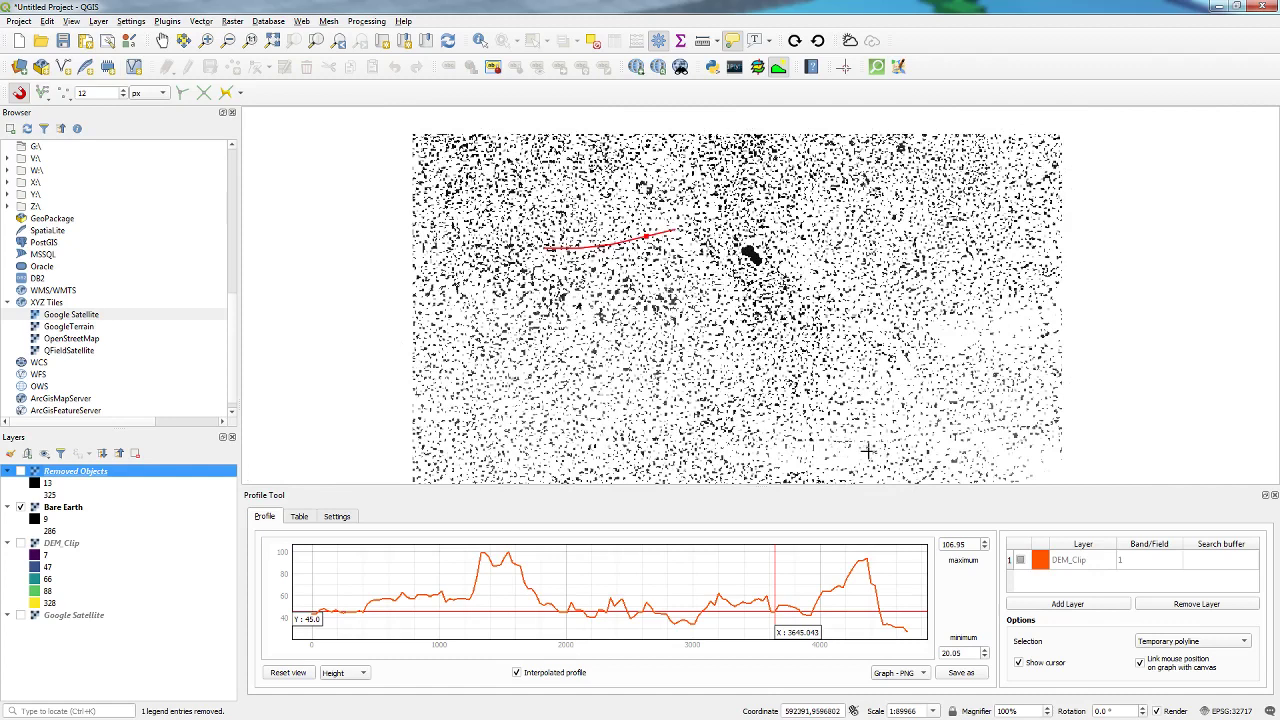
Search 'interpolation' in the Processing Toolbox and open GRASS r.fillnulls
left_click_drag(1279, 92, 568, 92)
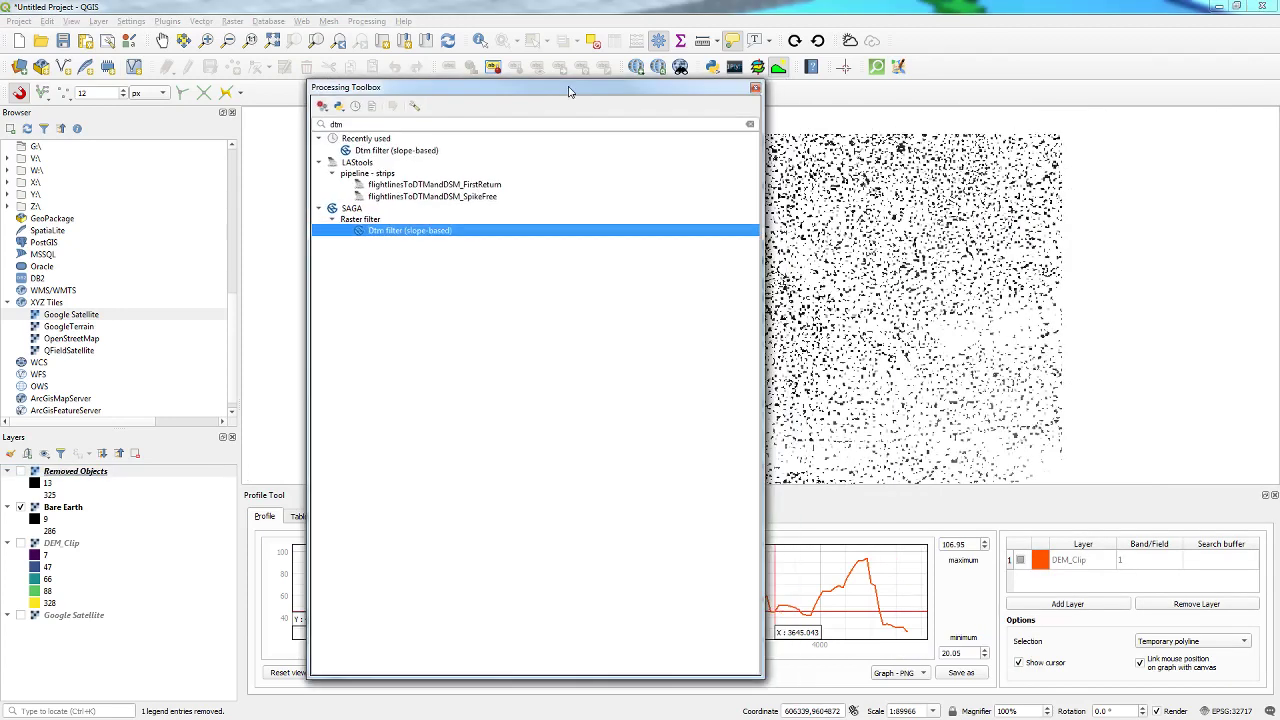
left_click(444, 123)
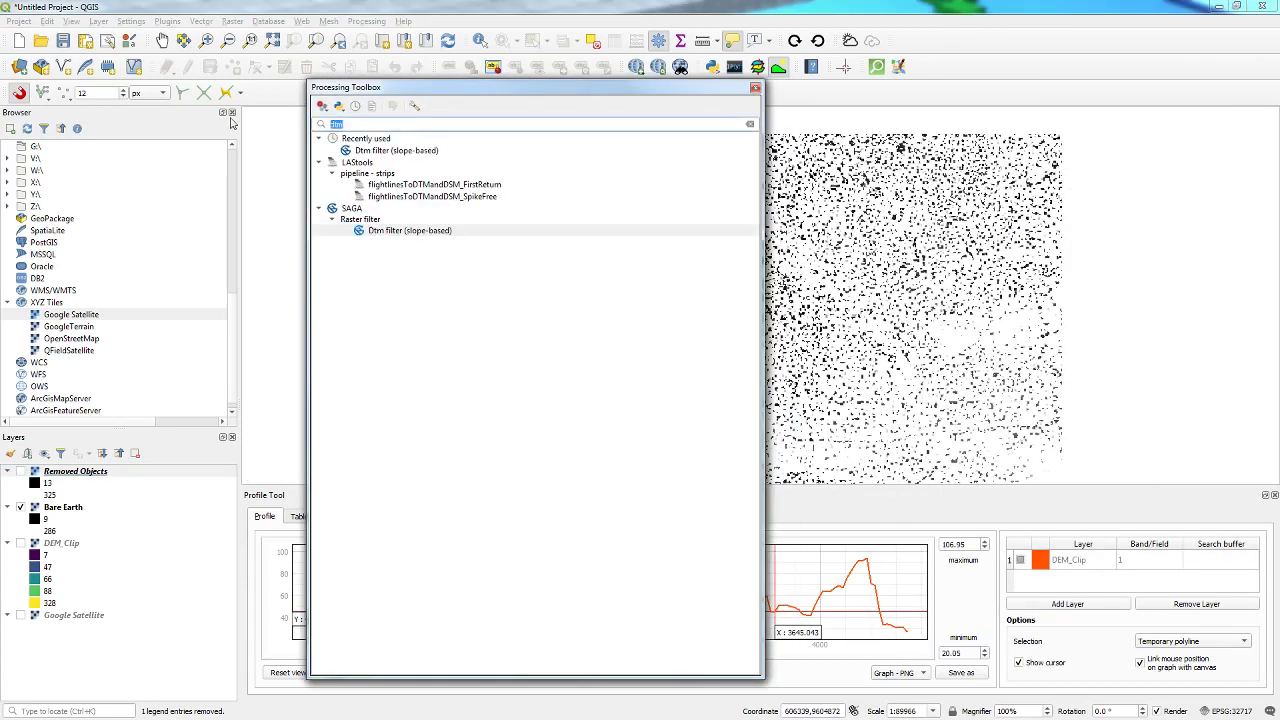
type("interpo")
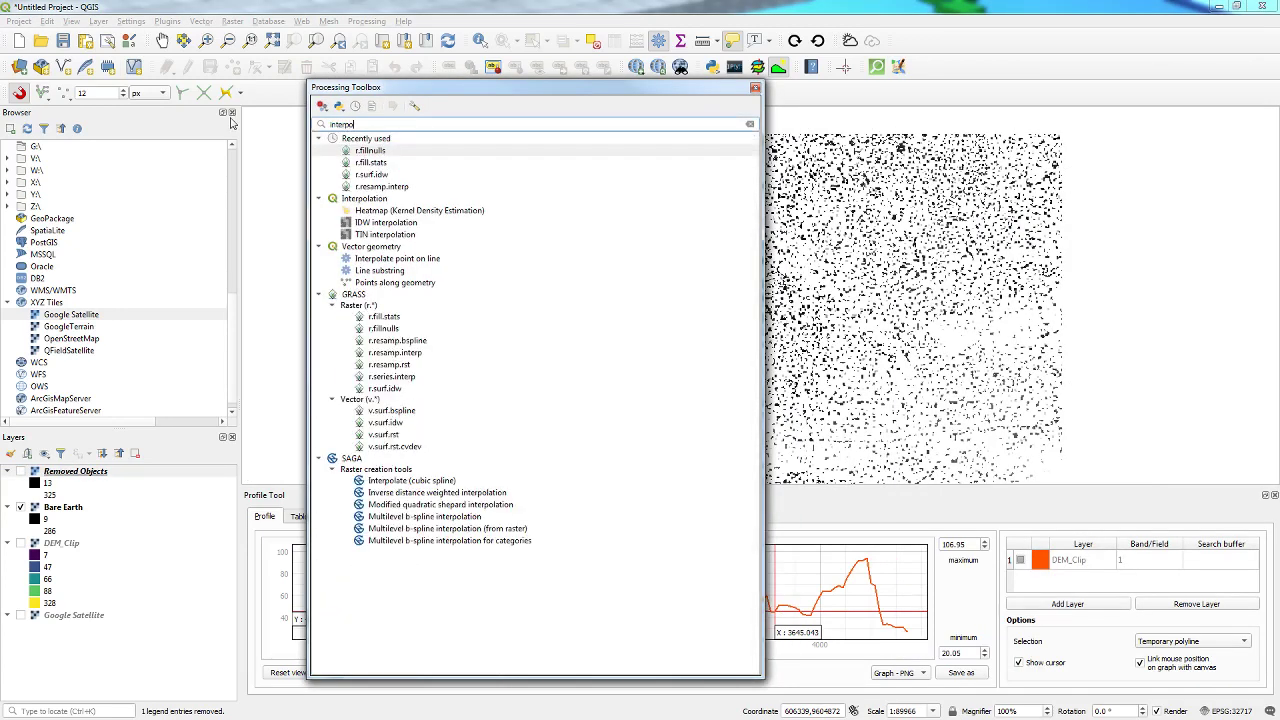
type("lation")
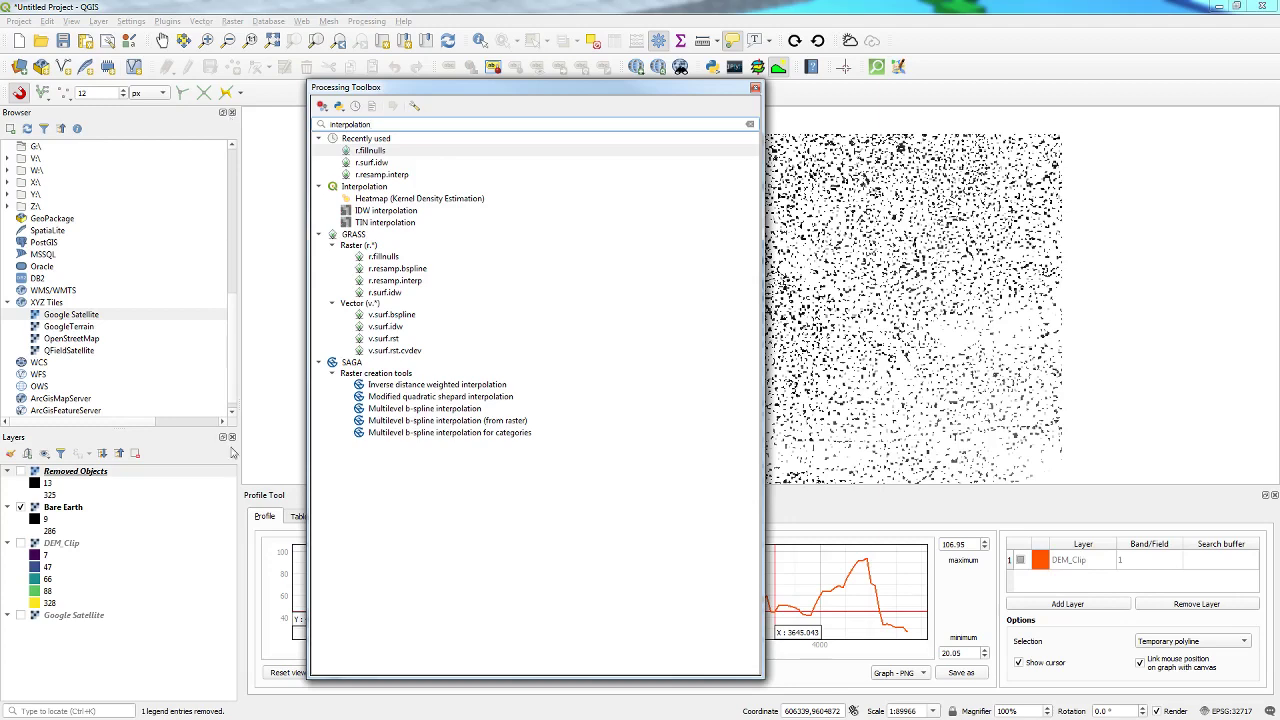
double_click(385, 257)
Gap-fill Bare Earth with r.fillnulls using bilinear interpolation, creating the Filled layer
left_click(310, 200)
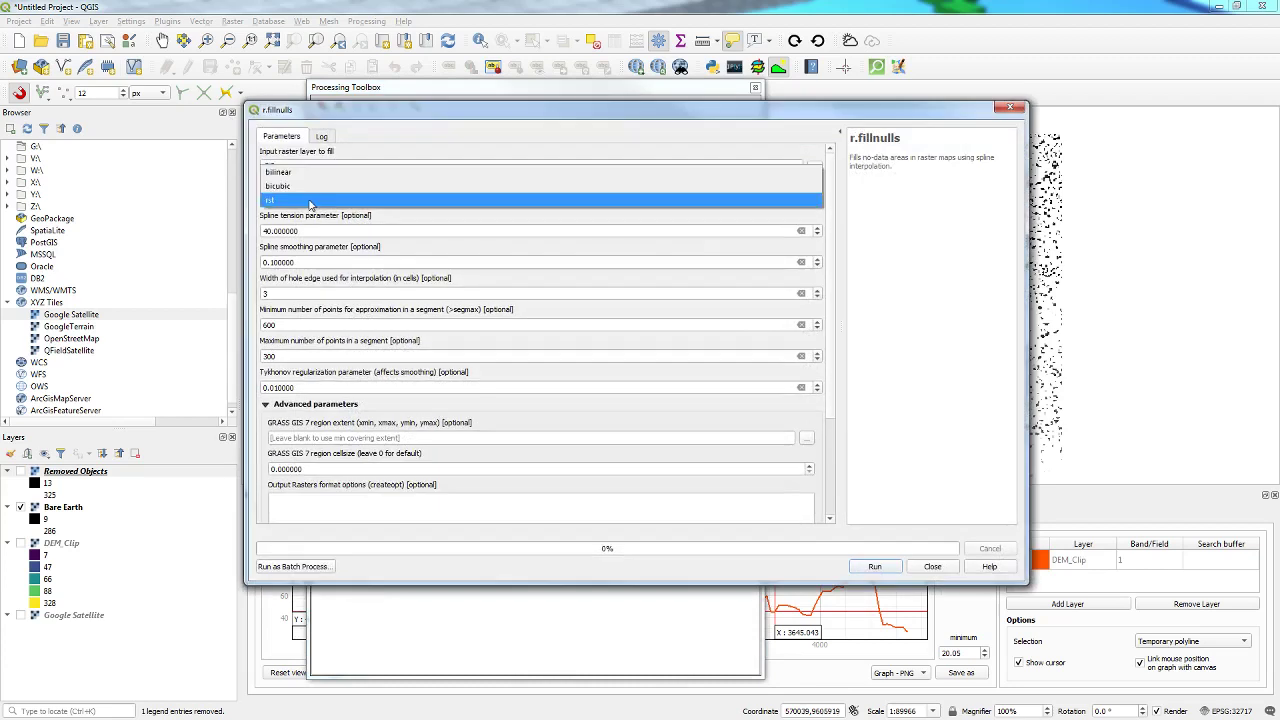
left_click(306, 174)
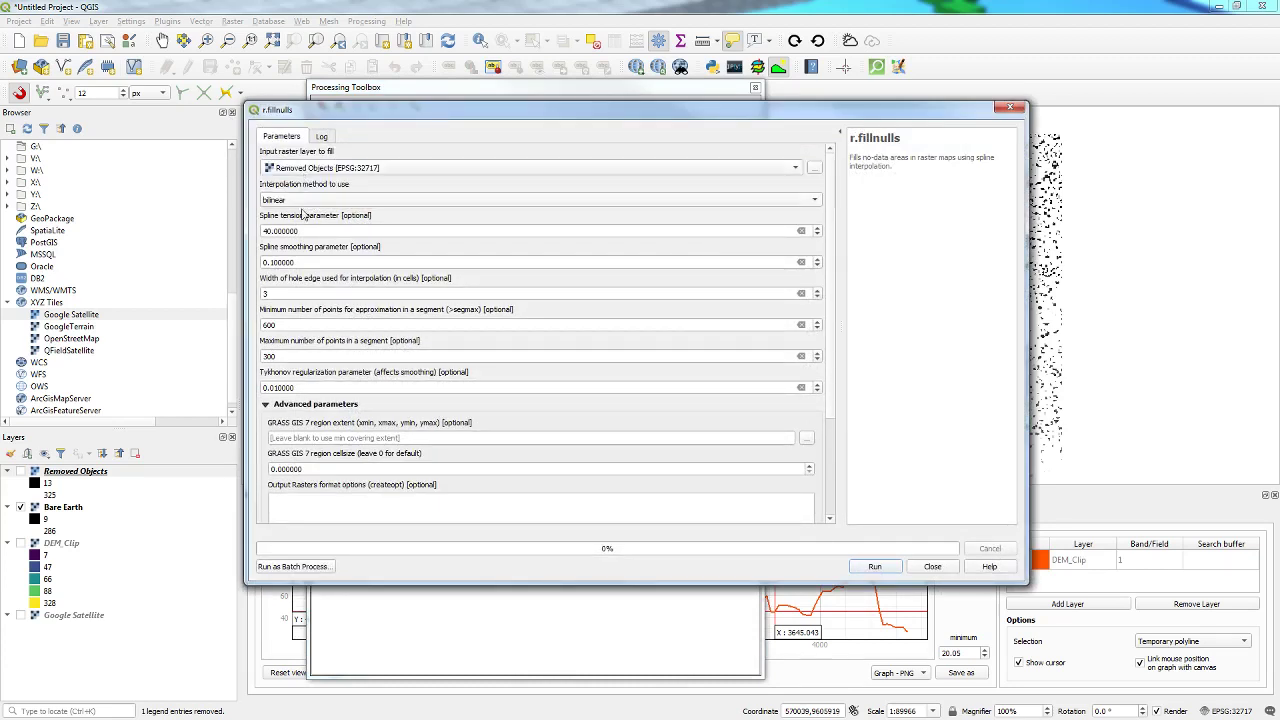
left_click(337, 168)
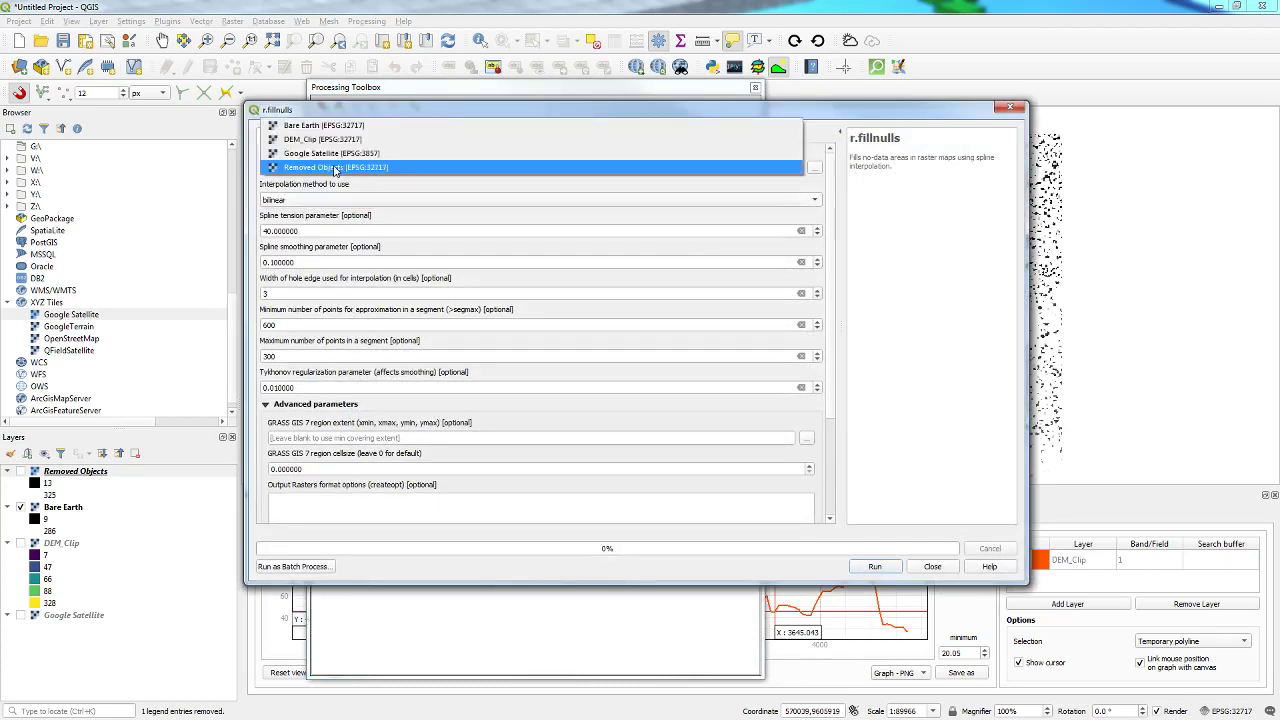
left_click(341, 126)
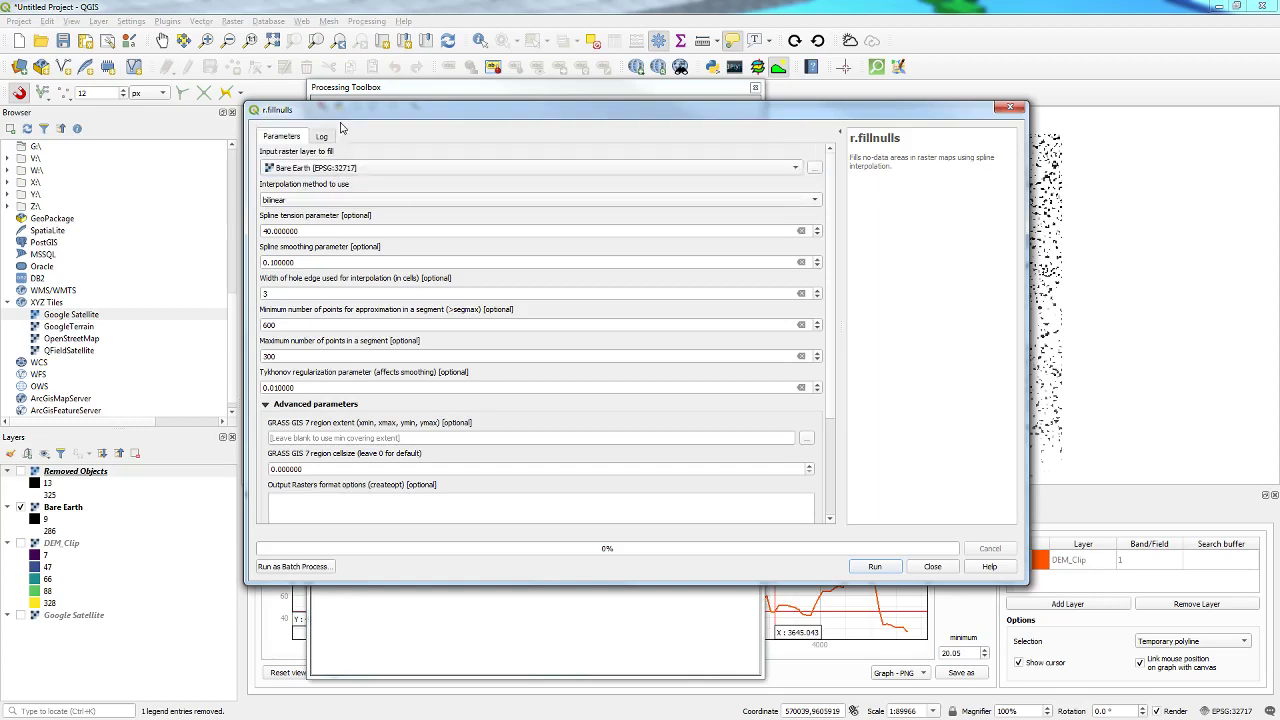
left_click(882, 567)
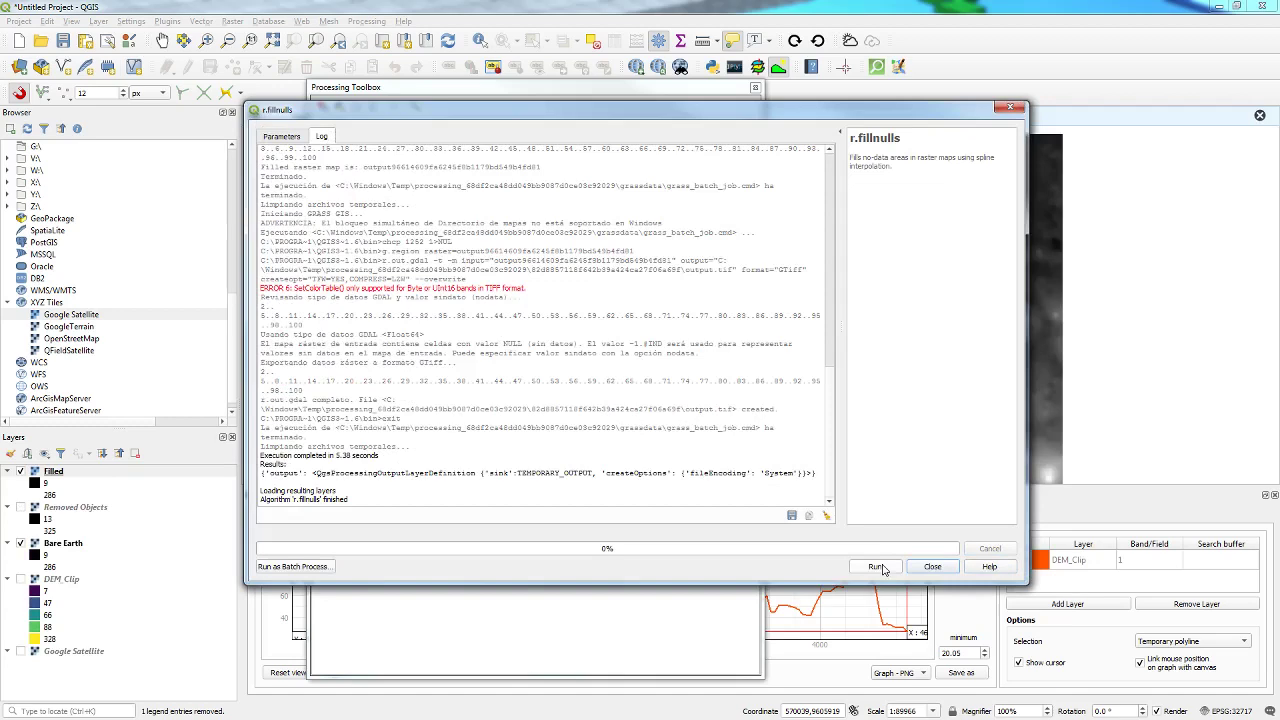
left_click(1015, 110)
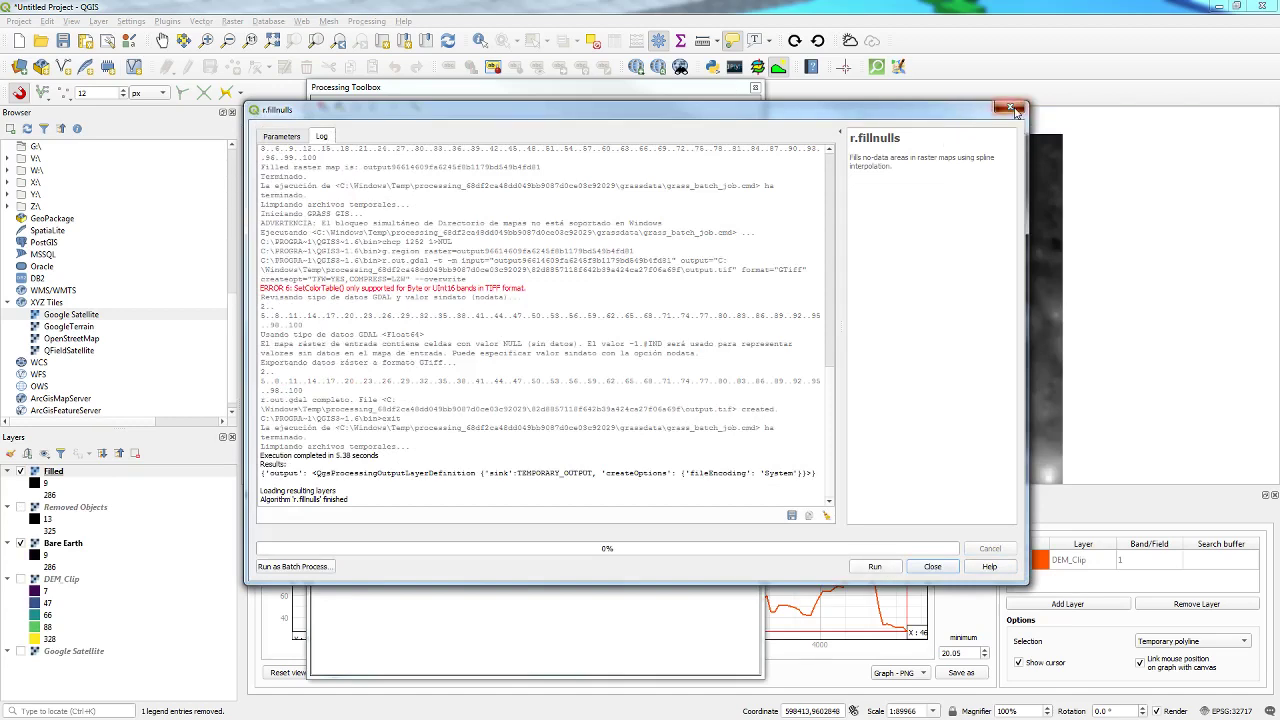
left_click(756, 87)
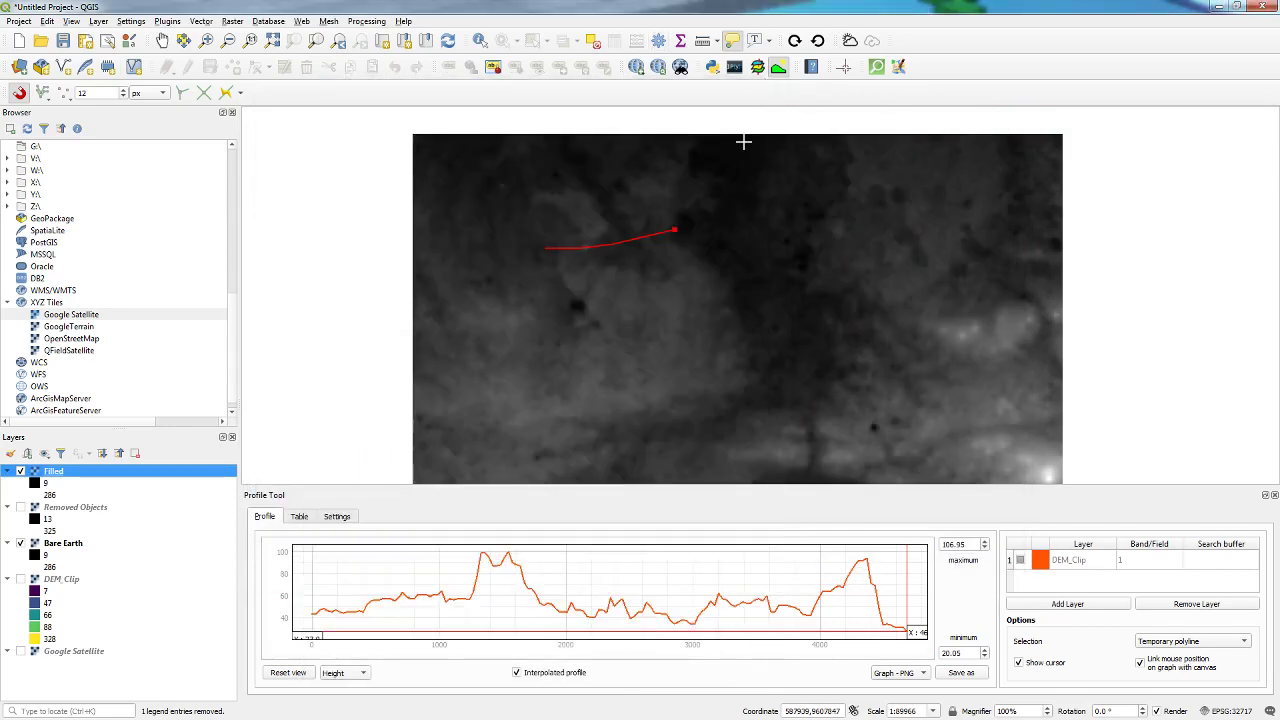
Add the Filled layer to the elevation profile and draw its line in light blue
left_click(1054, 605)
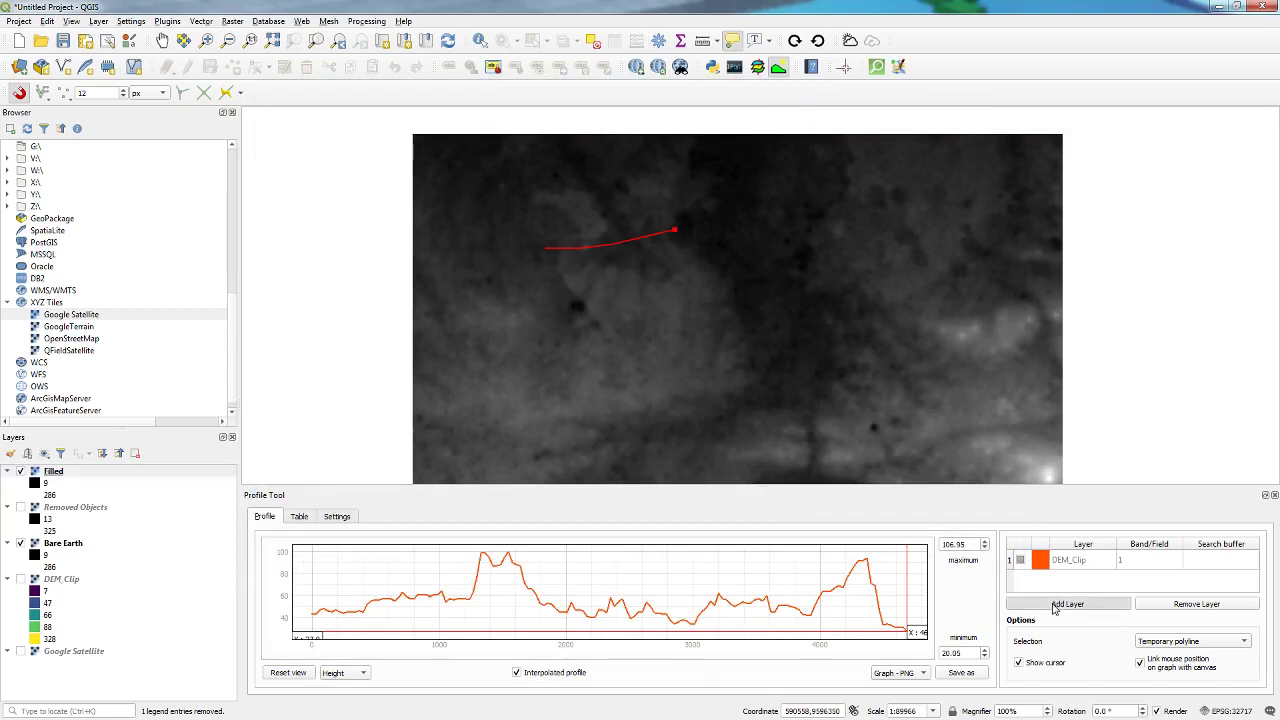
left_click(1040, 582)
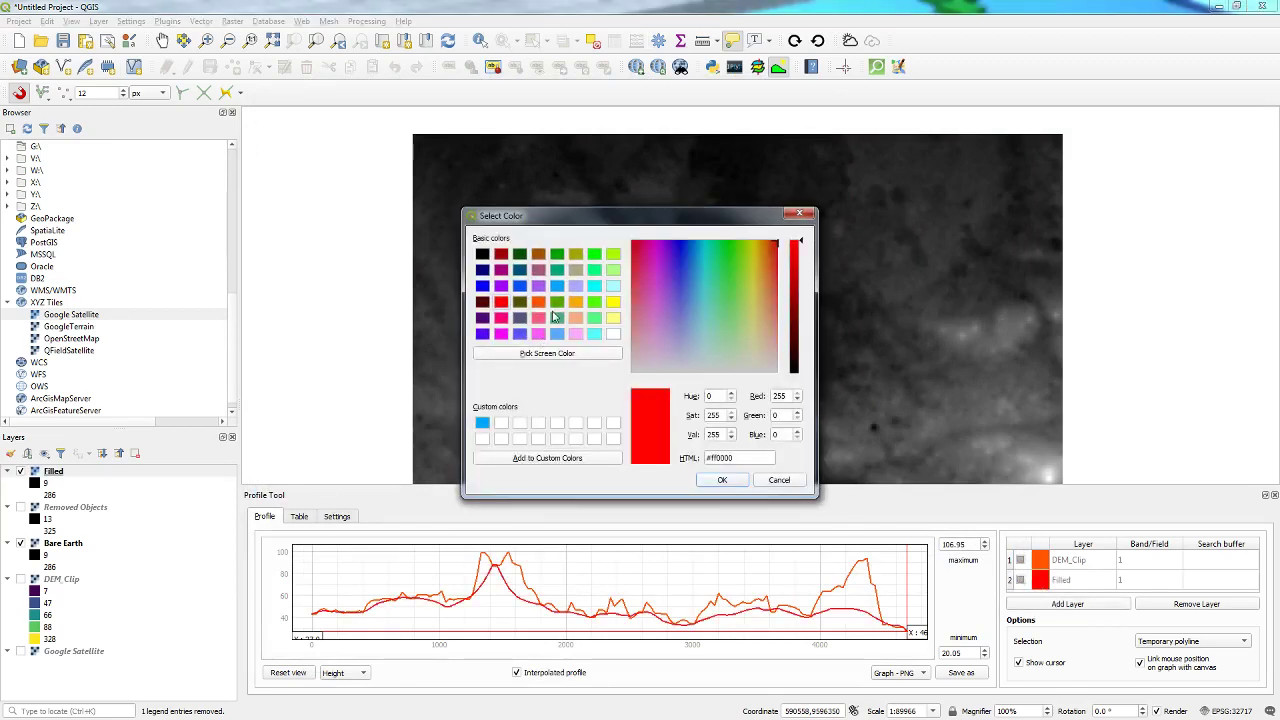
left_click(557, 287)
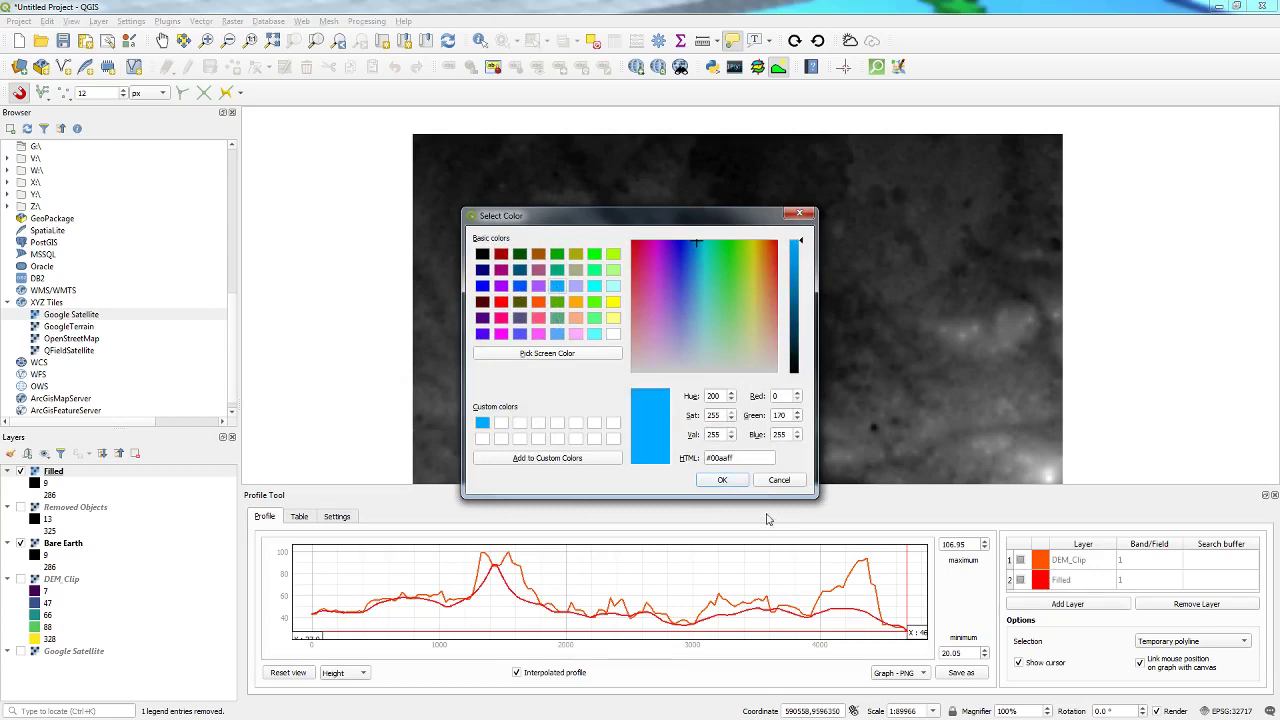
left_click(722, 480)
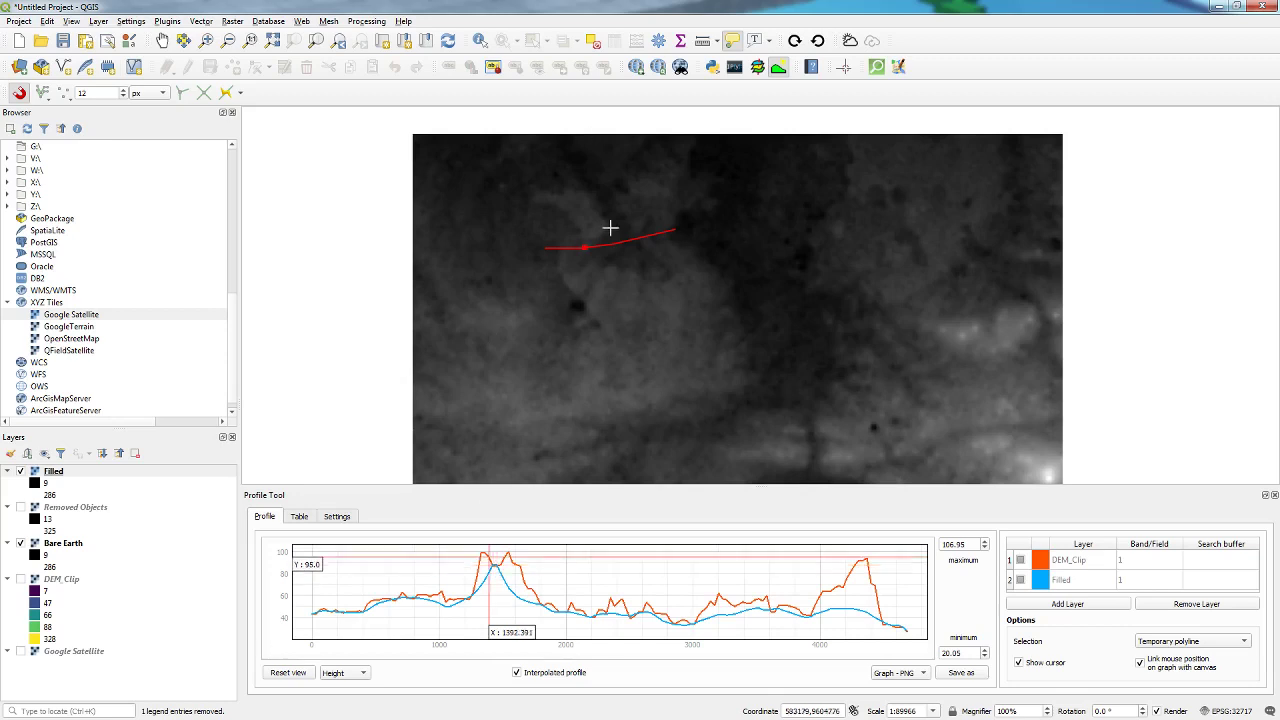
Copy DEM_Clip's purple-to-yellow pseudocolor style and paste it onto the Filled layer
right_click(66, 580)
mouse_move(91, 553)
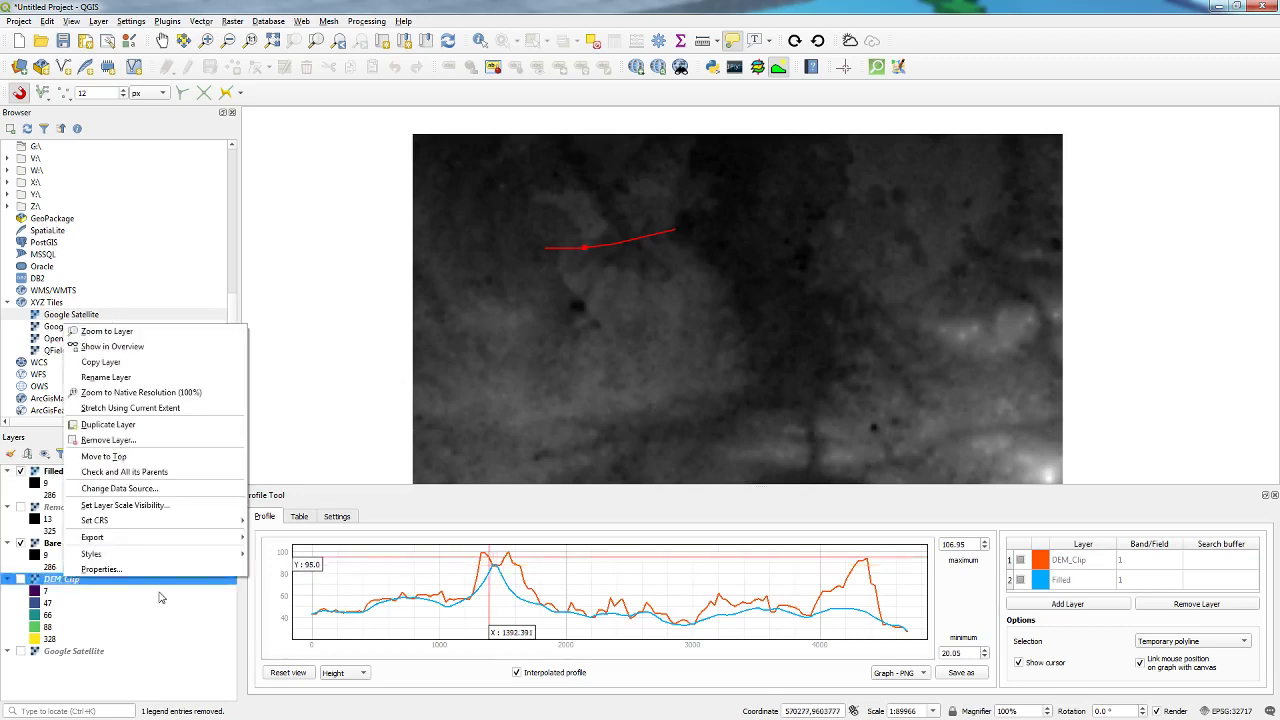
left_click(270, 560)
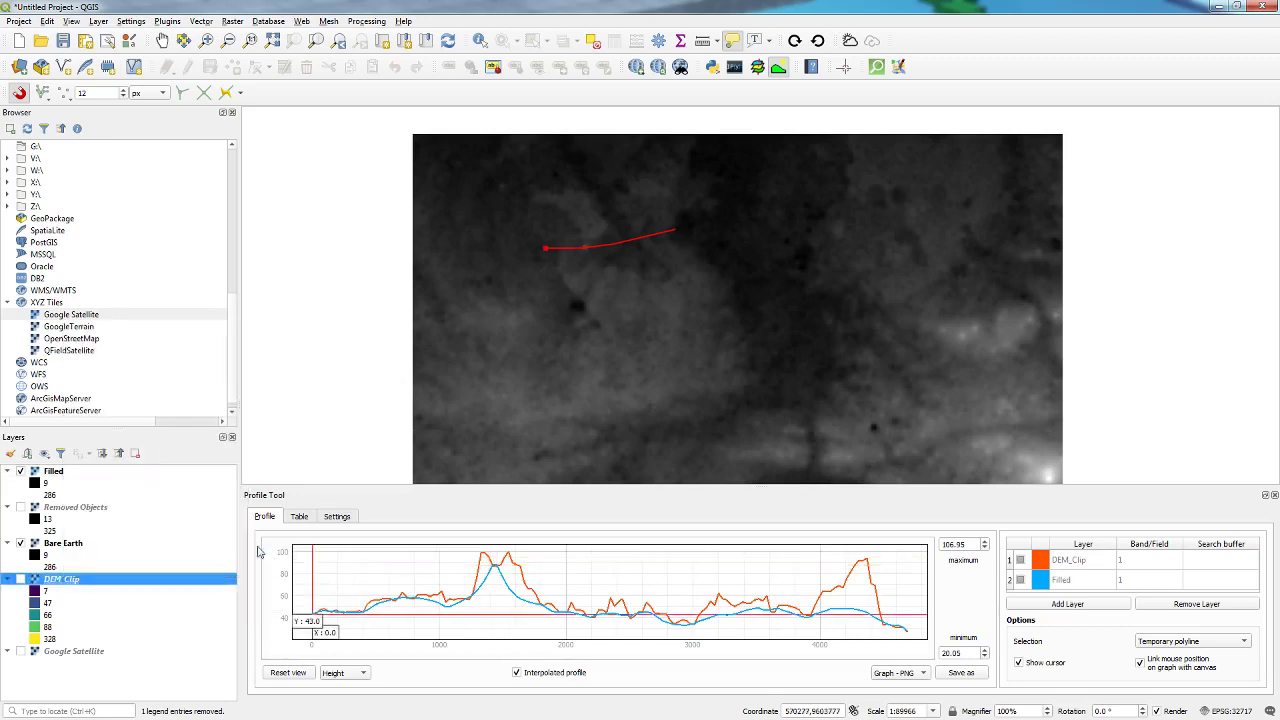
right_click(52, 472)
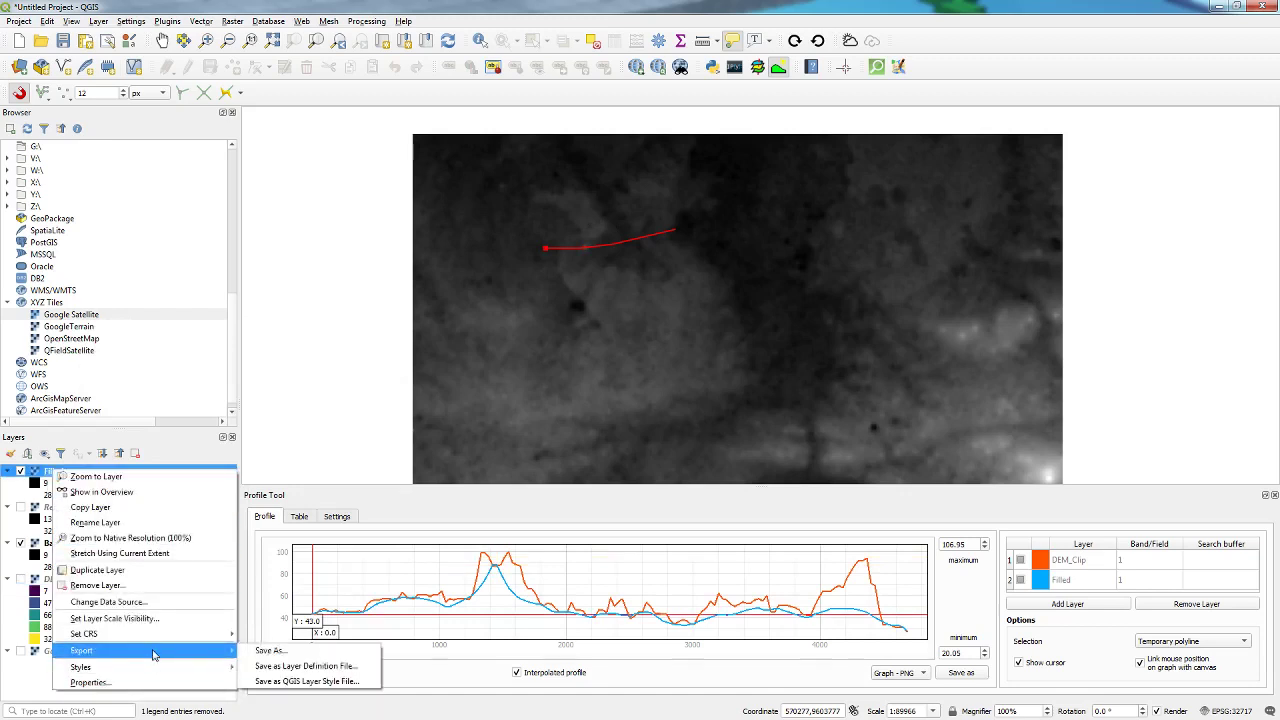
mouse_move(81, 667)
left_click(273, 664)
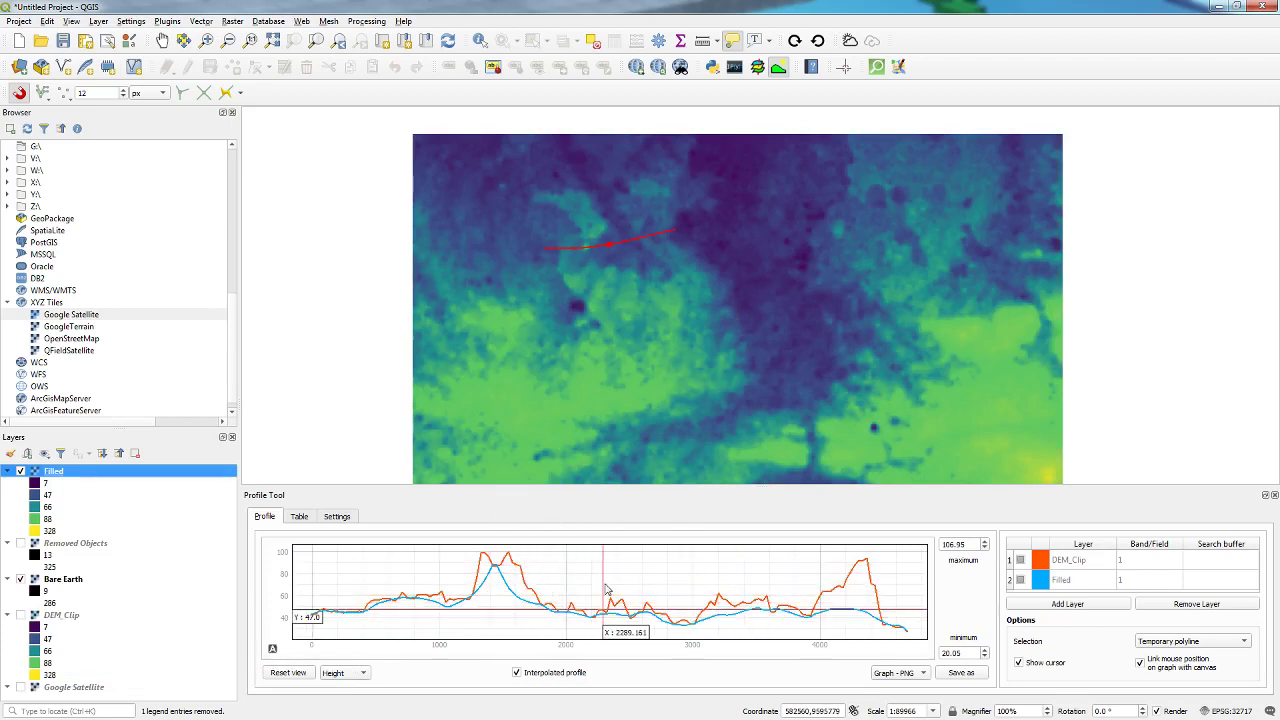
Hide Filled, show the coloured DEM_Clip raster, and hide Bare Earth
left_click(20, 472)
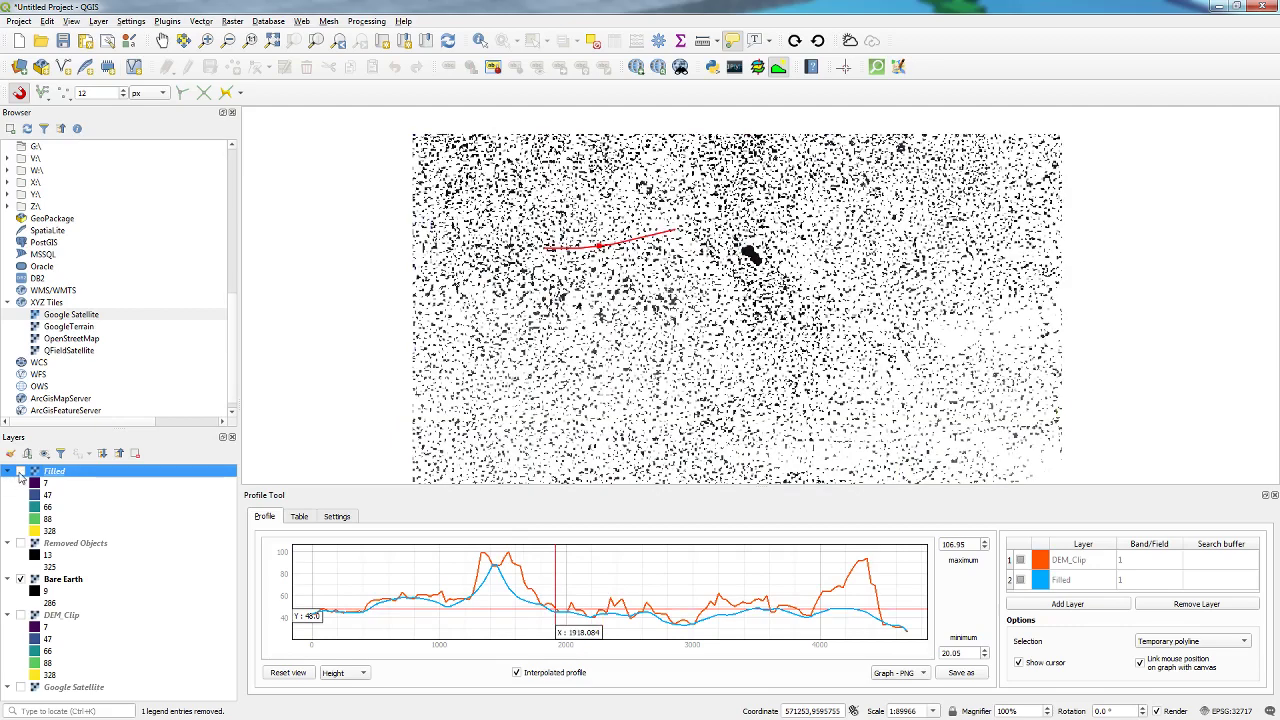
left_click(20, 615)
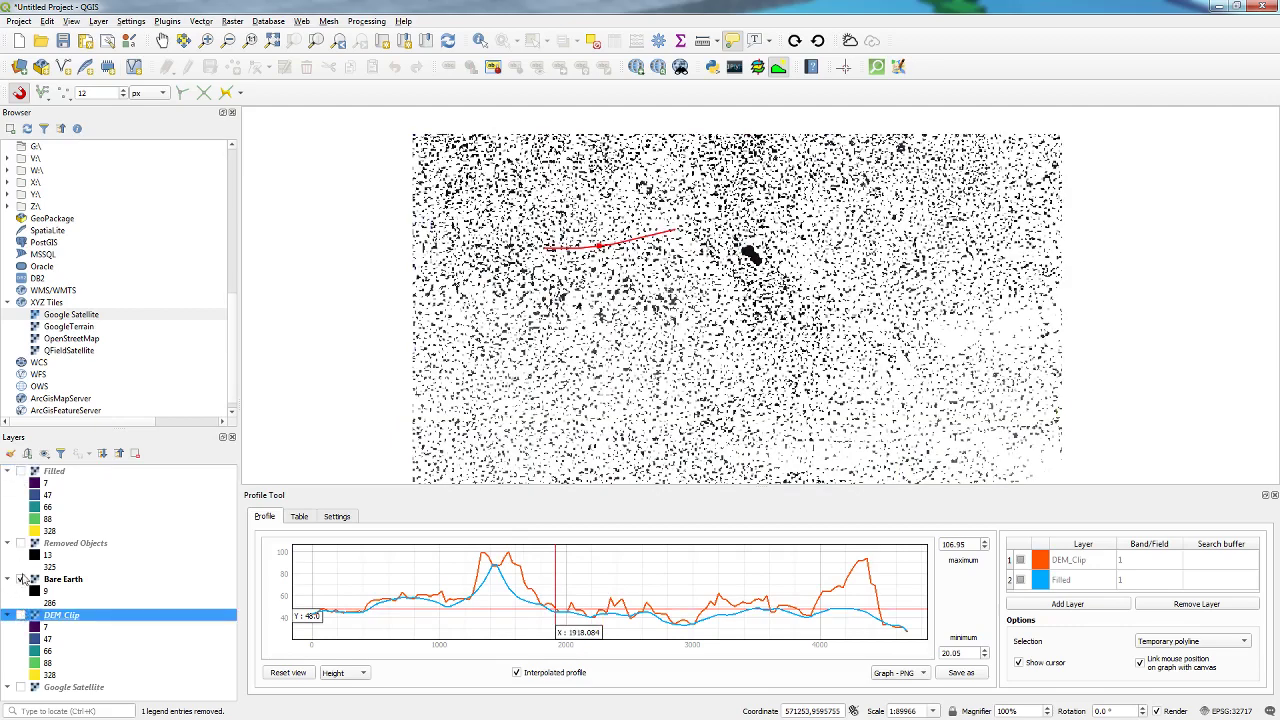
left_click(21, 579)
left_click(21, 615)
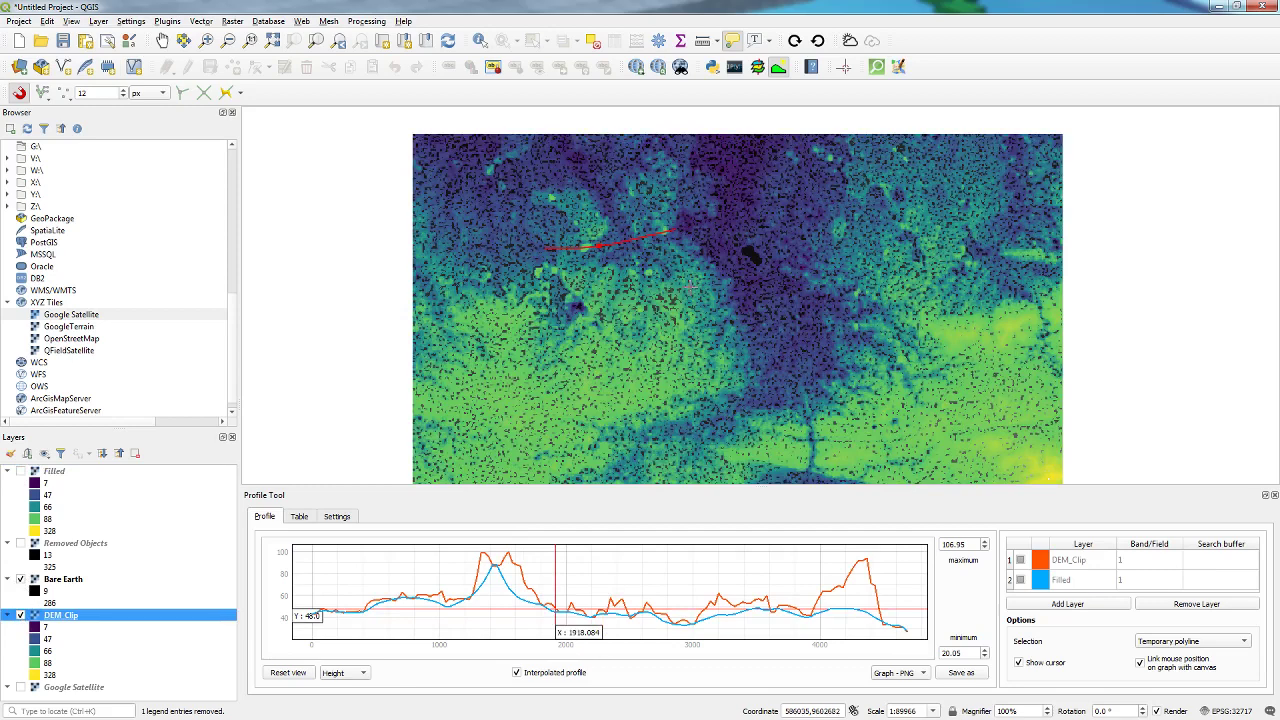
scroll(690, 287, "up", 2)
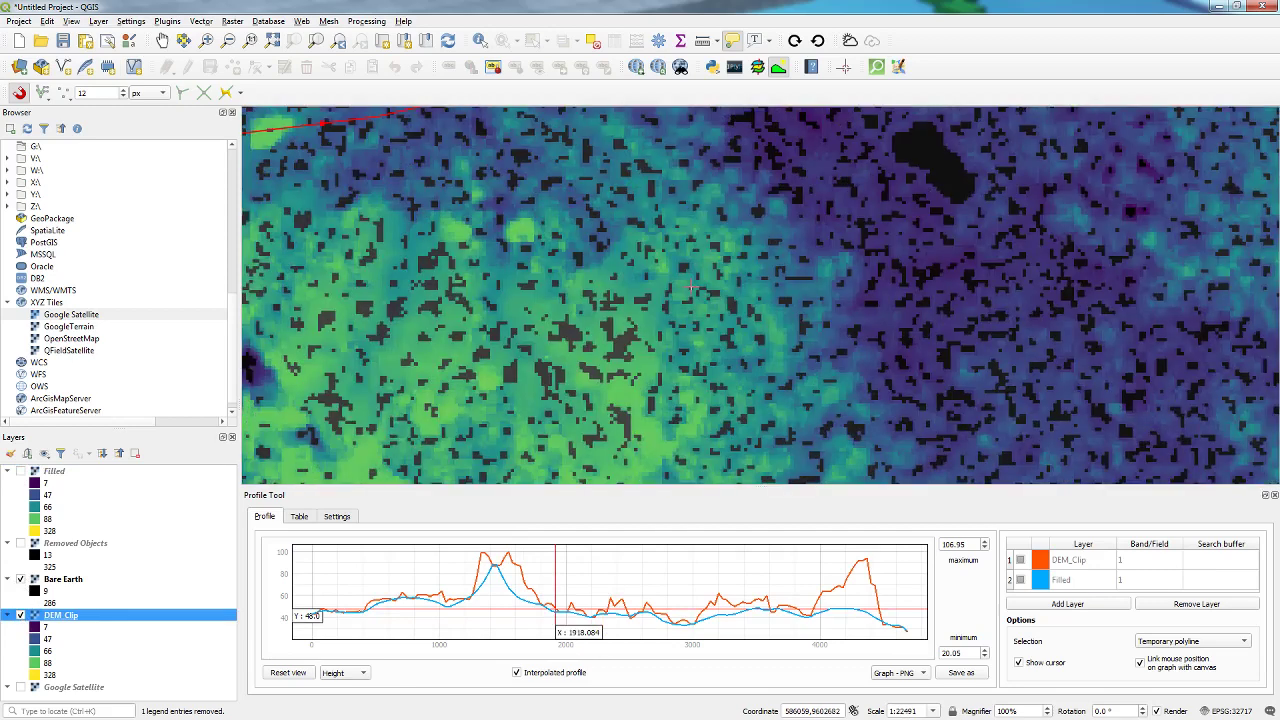
left_click(21, 579)
Toggle Filled on and off to compare against DEM_Clip, leaving it visible
left_click(18, 468)
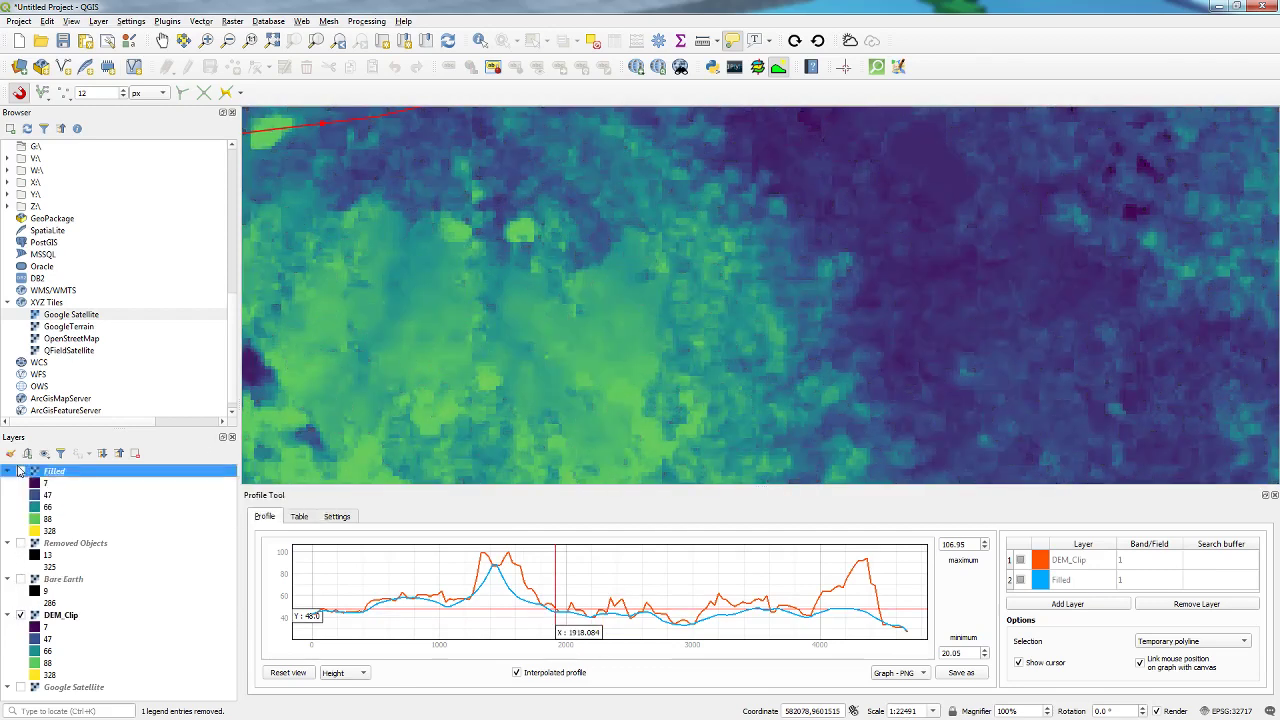
left_click(21, 471)
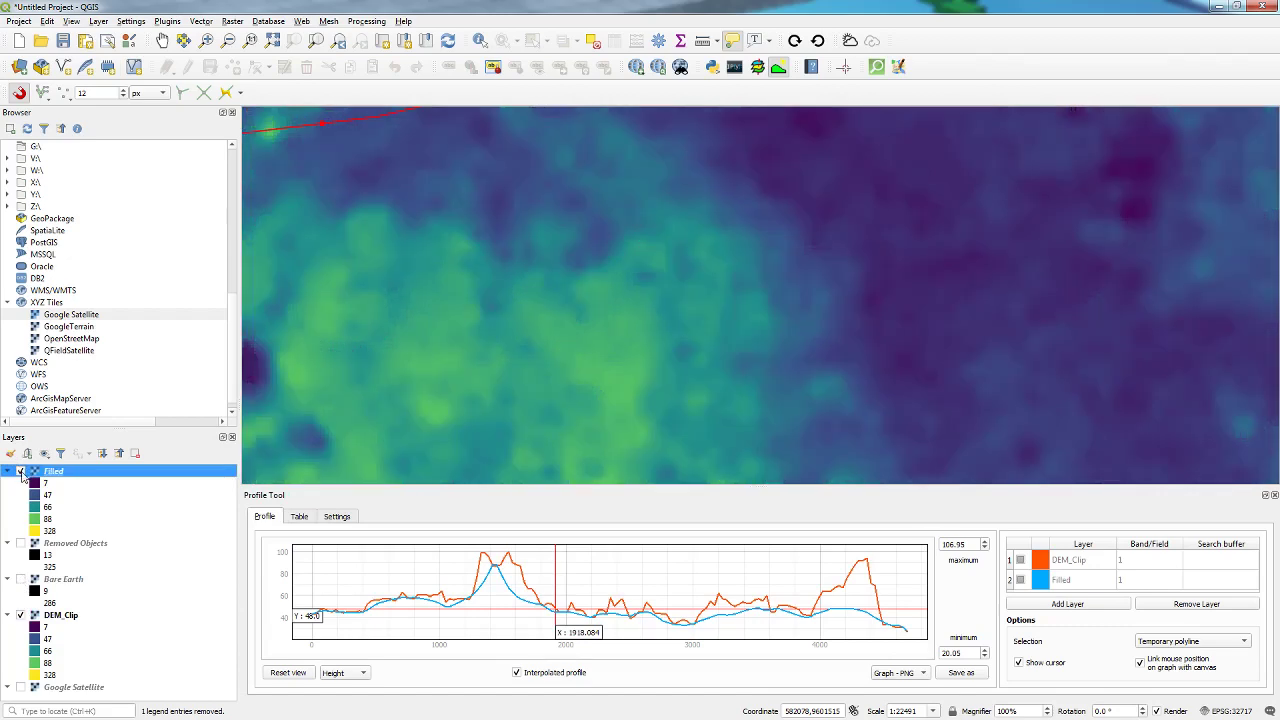
left_click(21, 471)
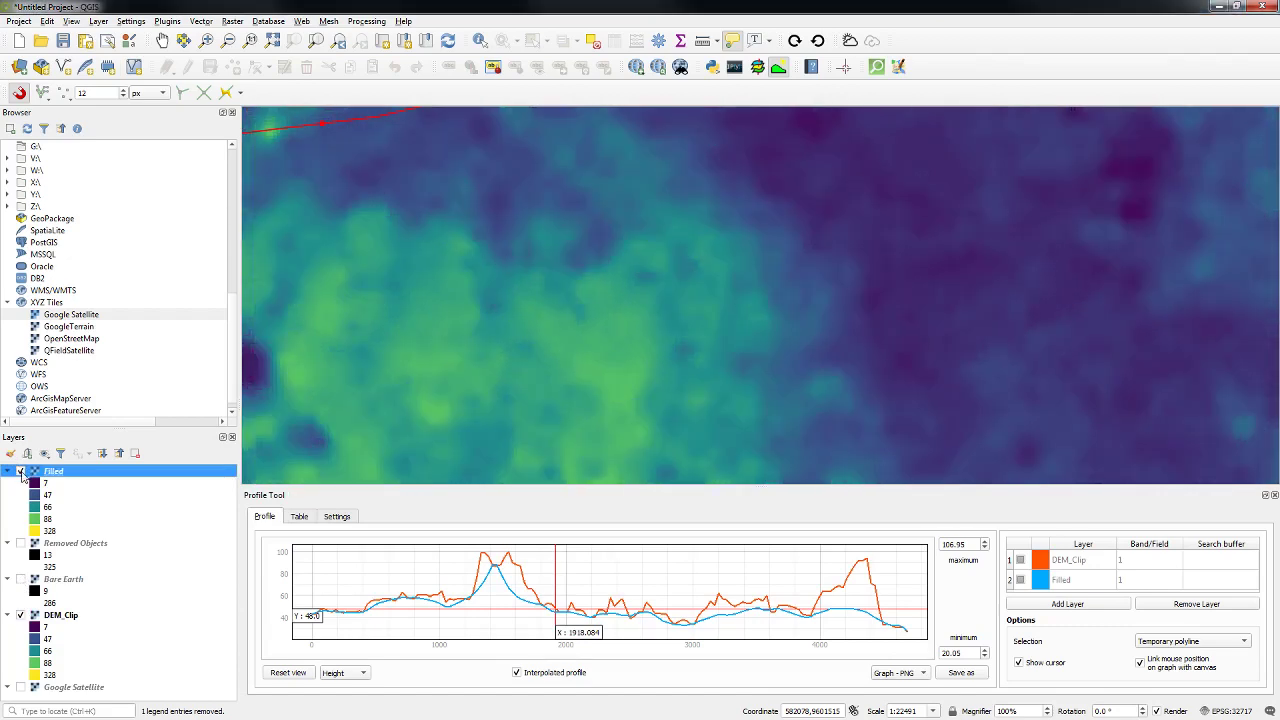
left_click(21, 471)
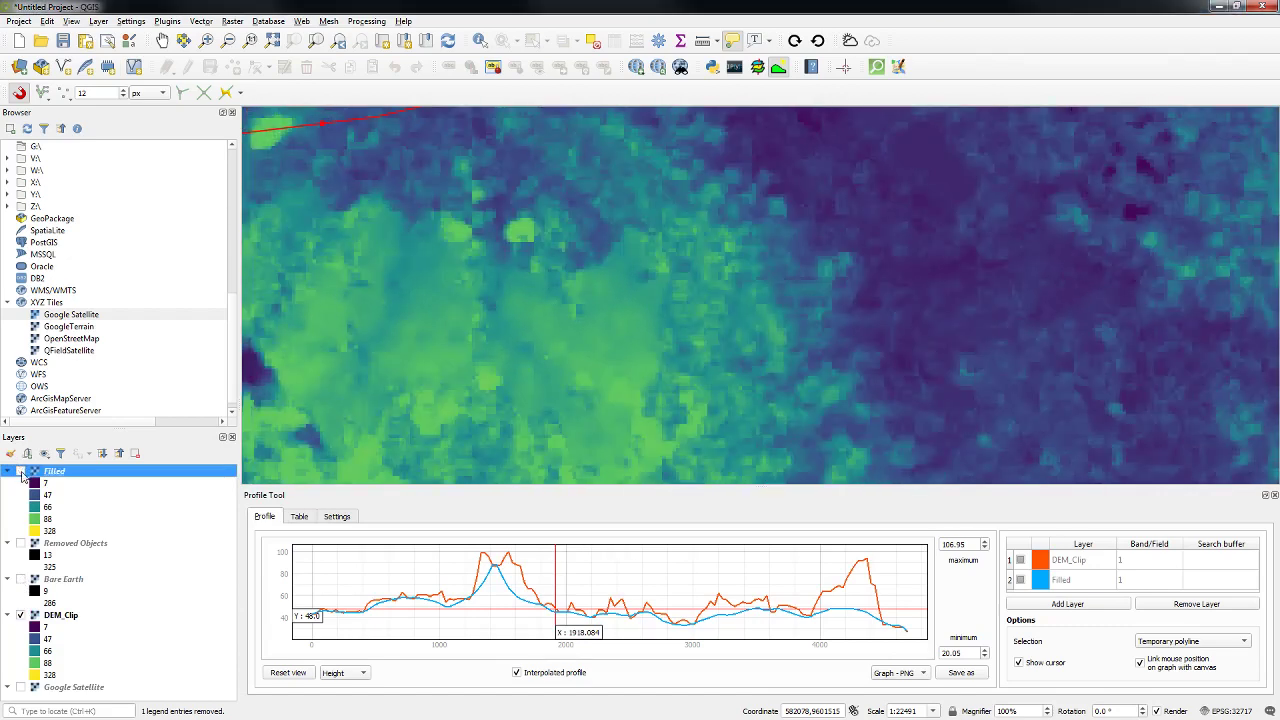
left_click(21, 471)
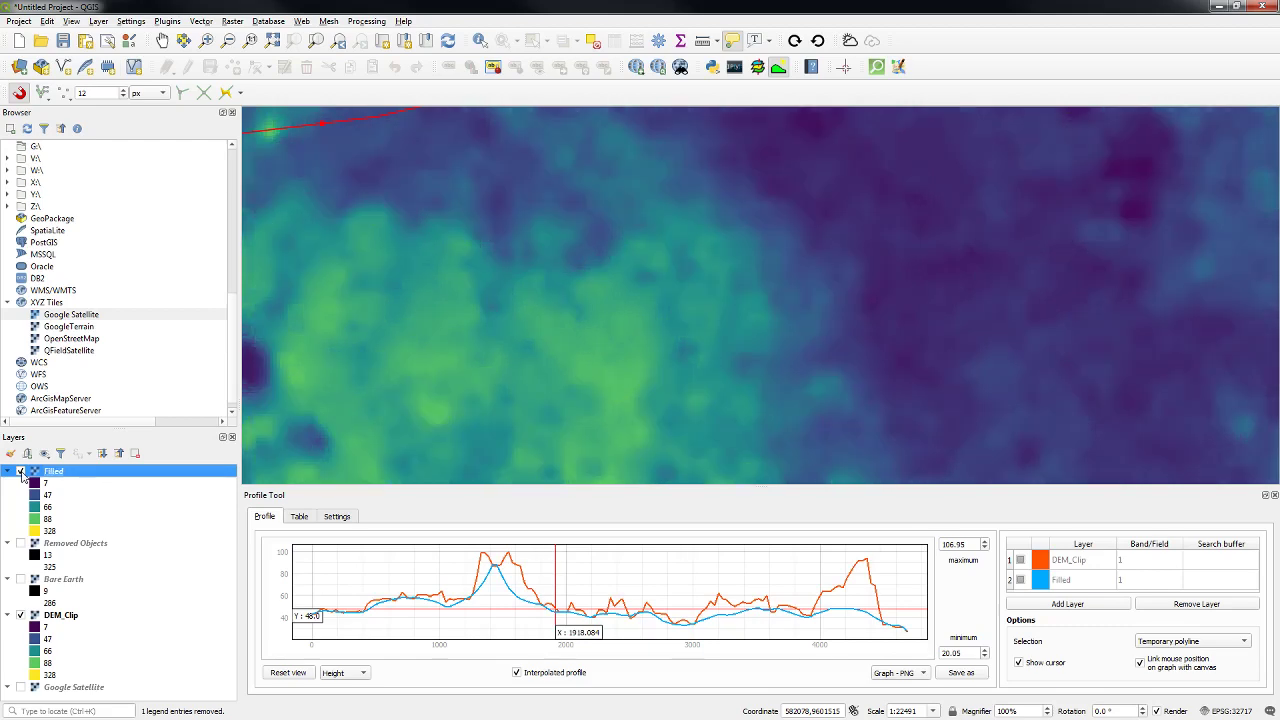
left_click(21, 471)
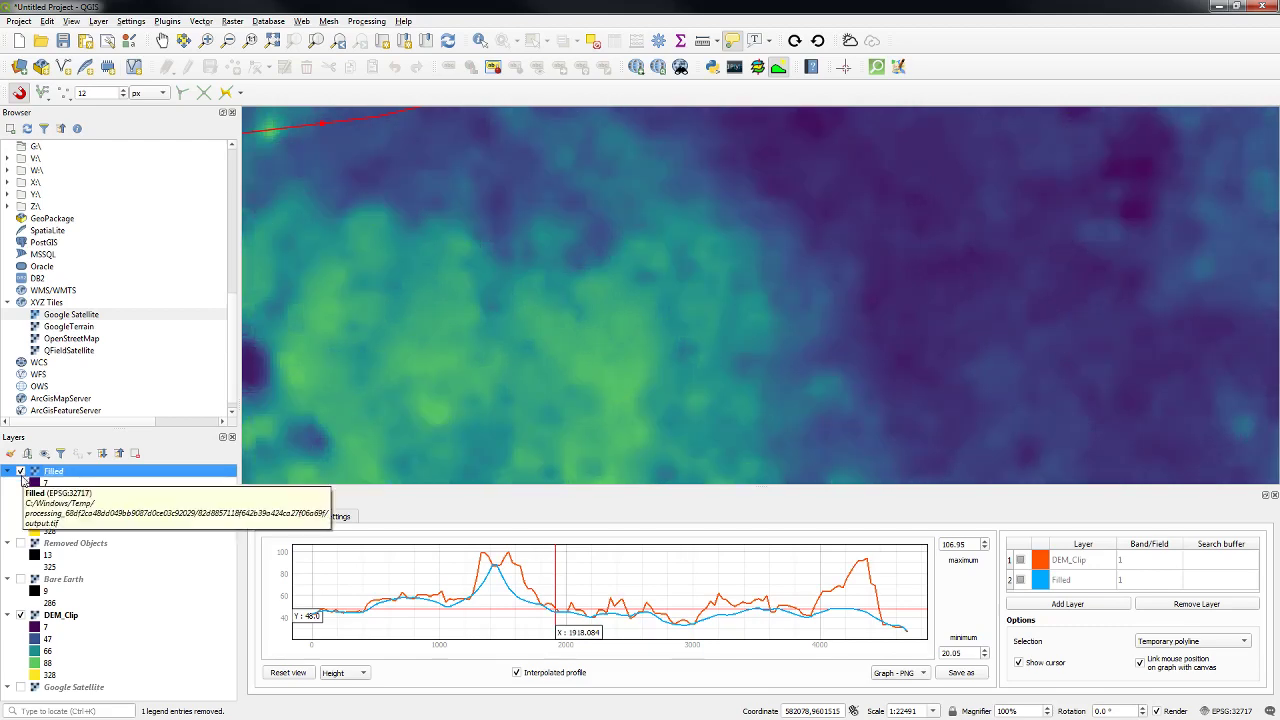